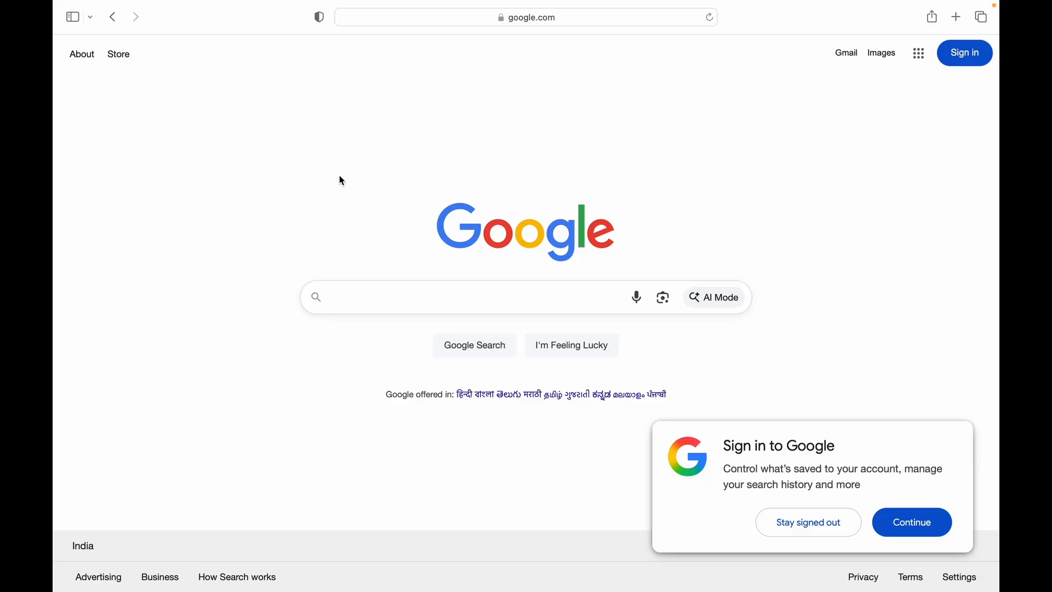
- Search Google for "eclipse download" and open the Eclipse Foundation's Eclipse Downloads page
click(395, 297)
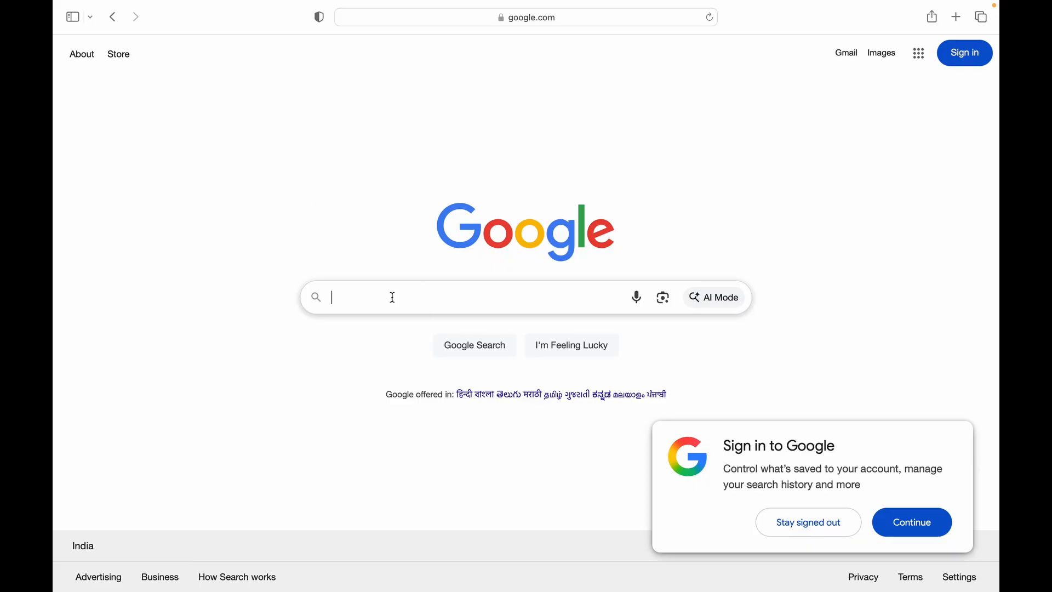
text(Eclip)
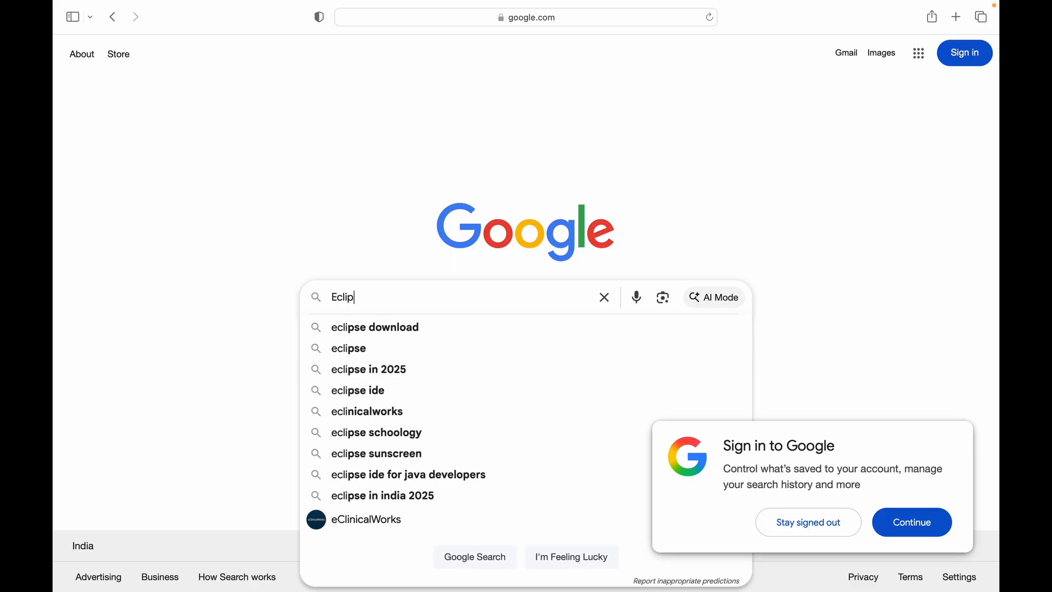
text(se dow)
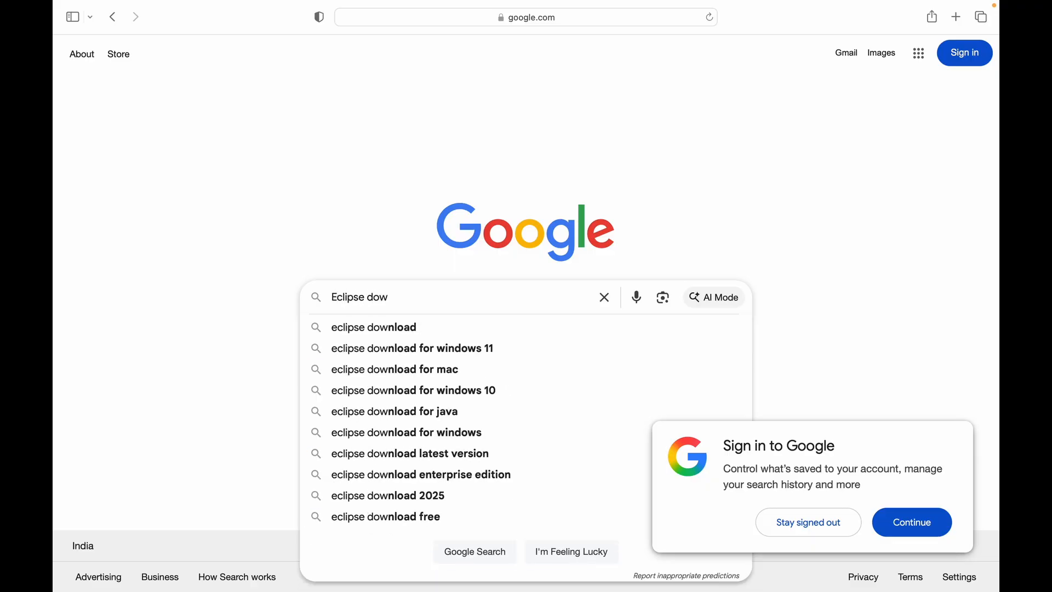
key(Down)
key(Return)
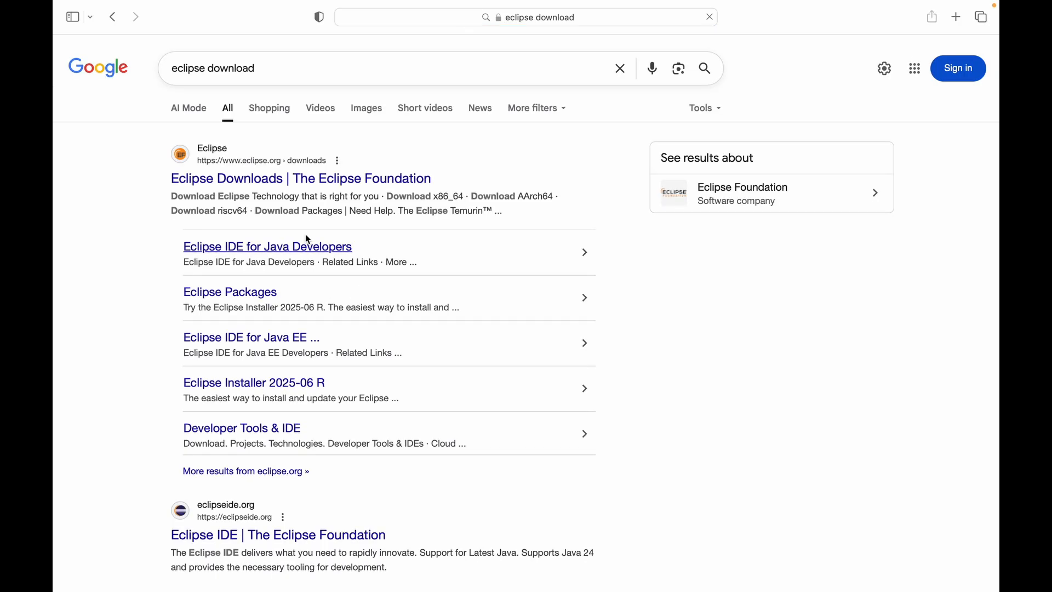
click(286, 188)
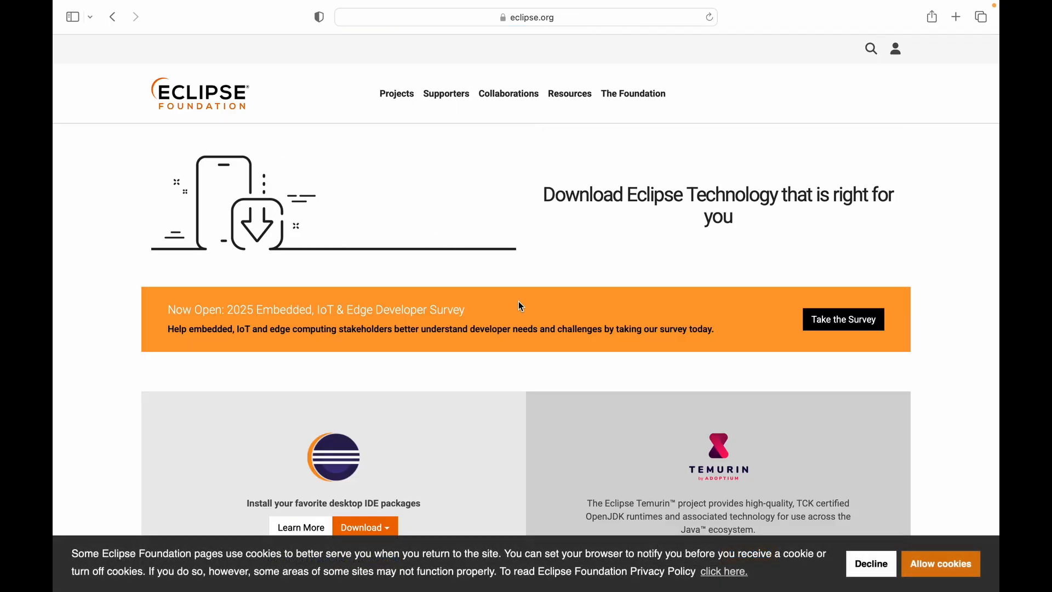
- Open the Download Packages page for the desktop IDE packages
scroll(519, 306, down, 5)
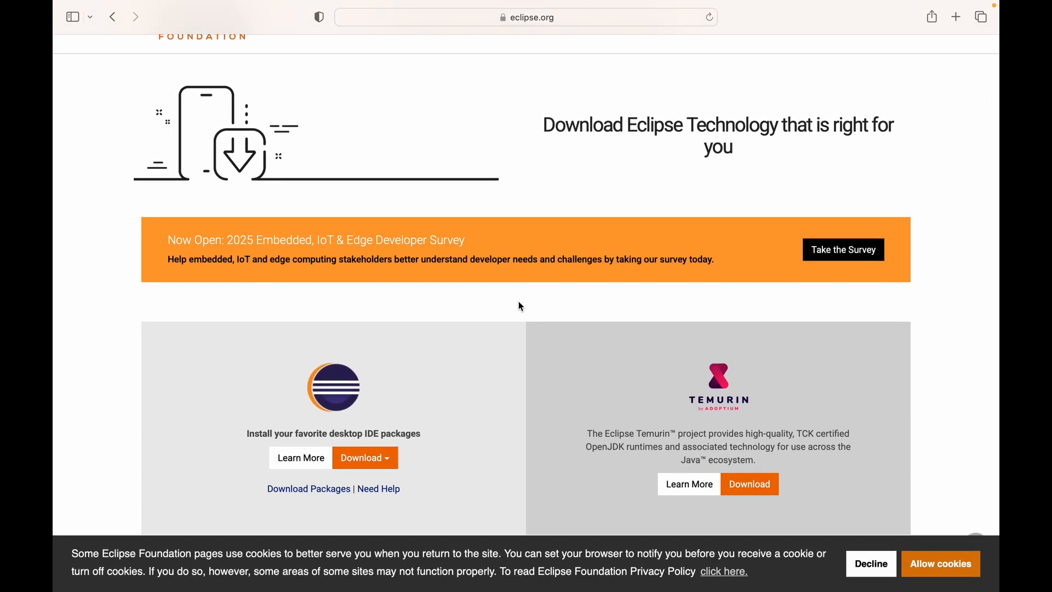
scroll(519, 302, down, 2)
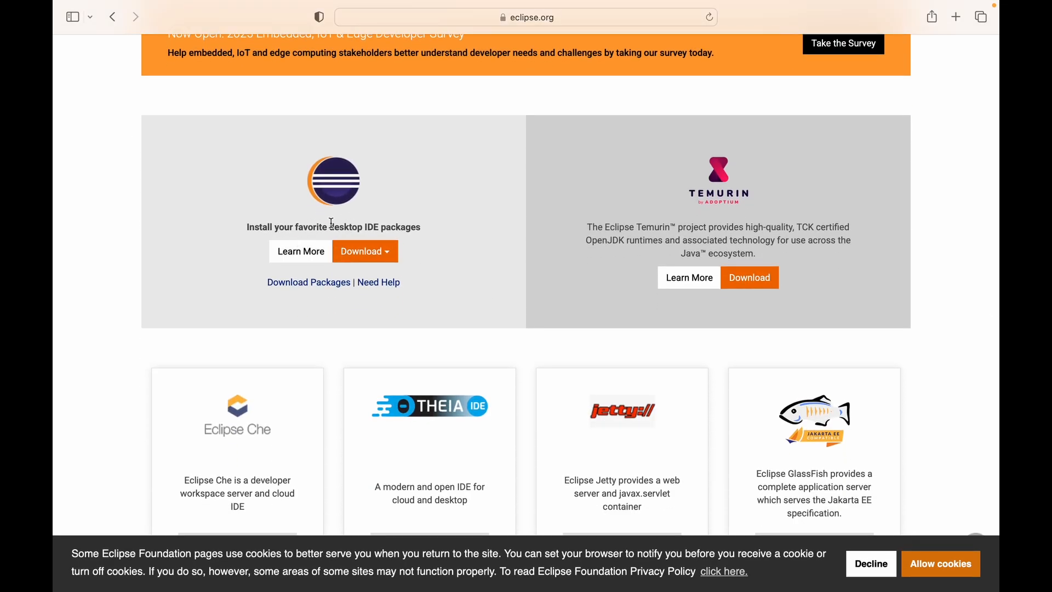
click(321, 288)
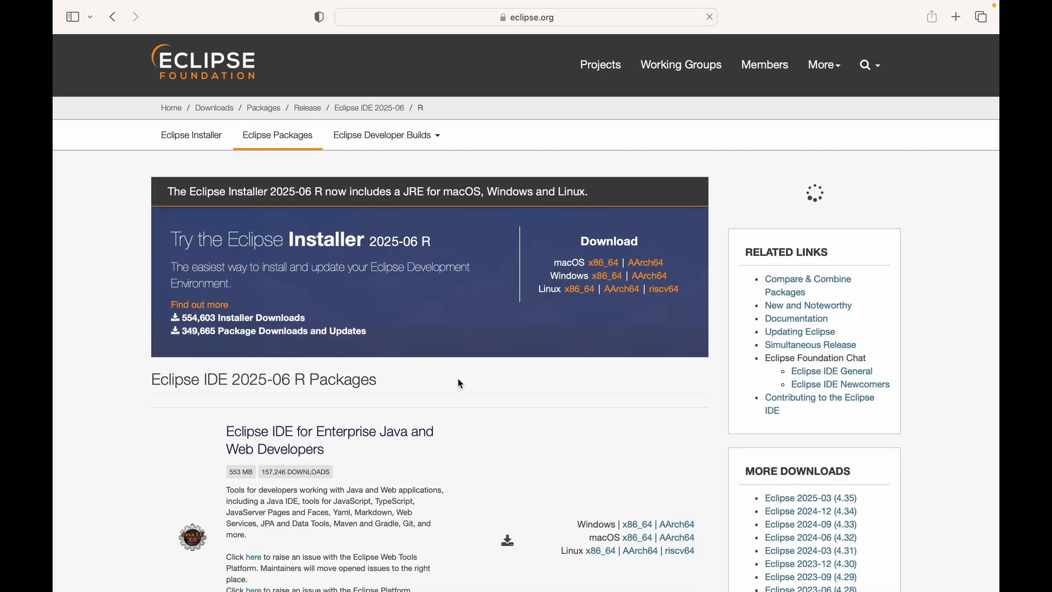
- Review the Eclipse IDE 2025-06 R packages and the platform downloads offered for each
scroll(470, 439, down, 3)
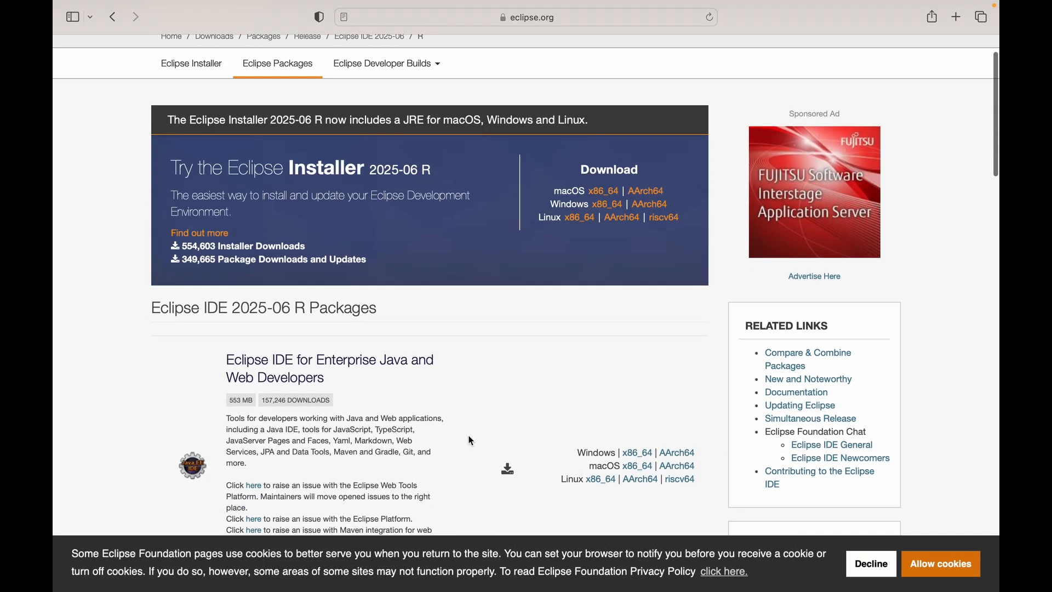
scroll(472, 441, down, 2)
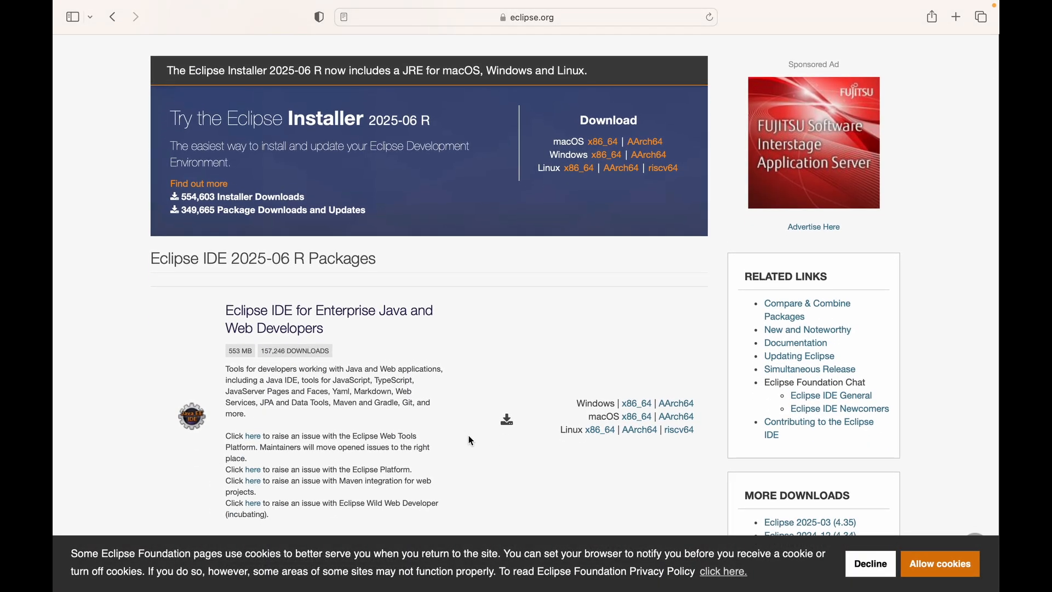
scroll(471, 441, down, 2)
scroll(471, 441, down, 3)
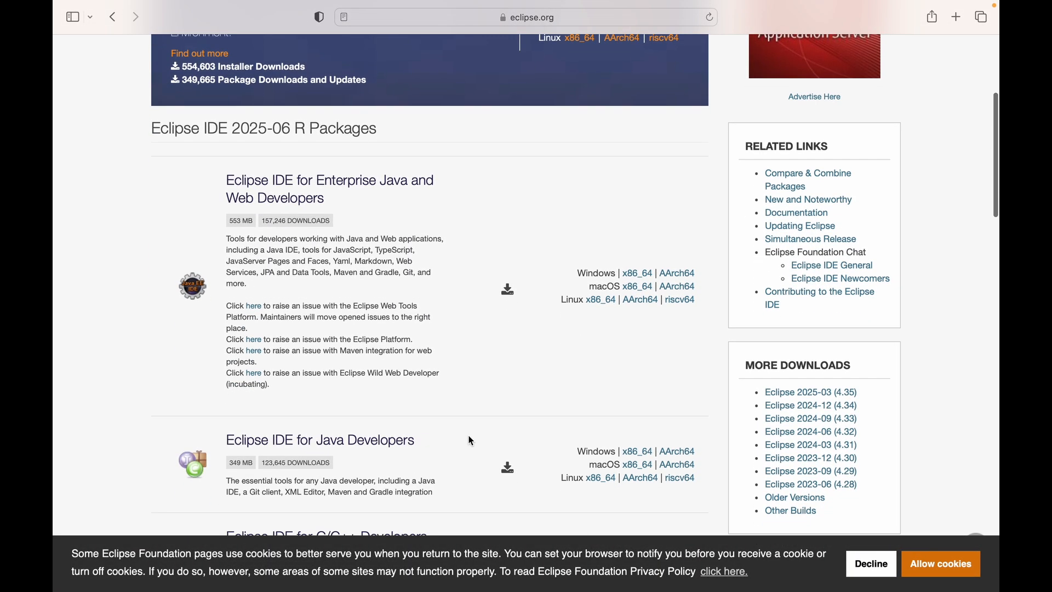
scroll(470, 441, down, 3)
scroll(471, 441, down, 5)
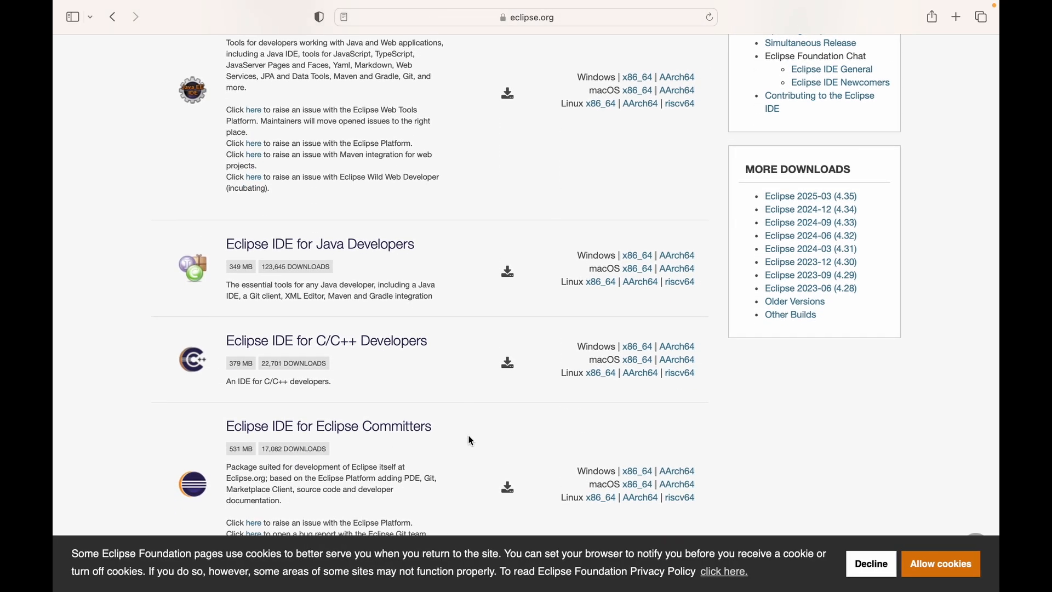
scroll(459, 335, up, 10)
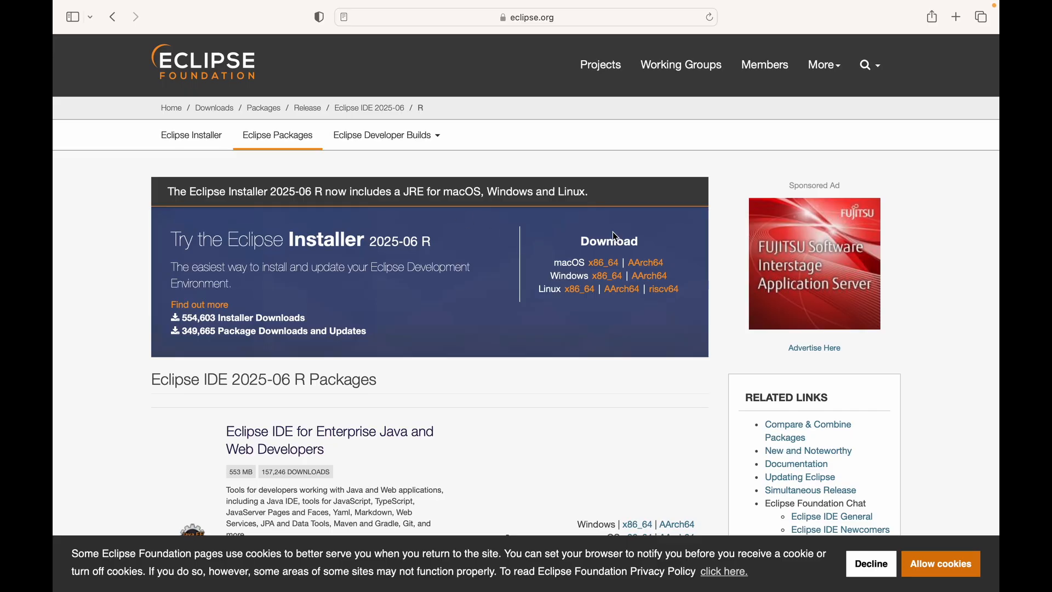
click(634, 269)
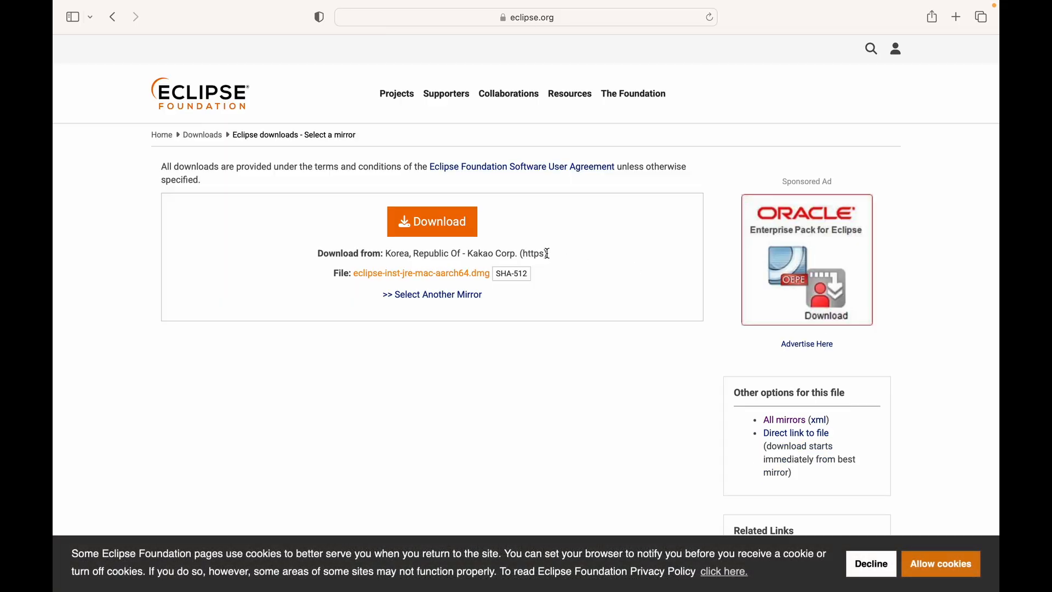
click(431, 234)
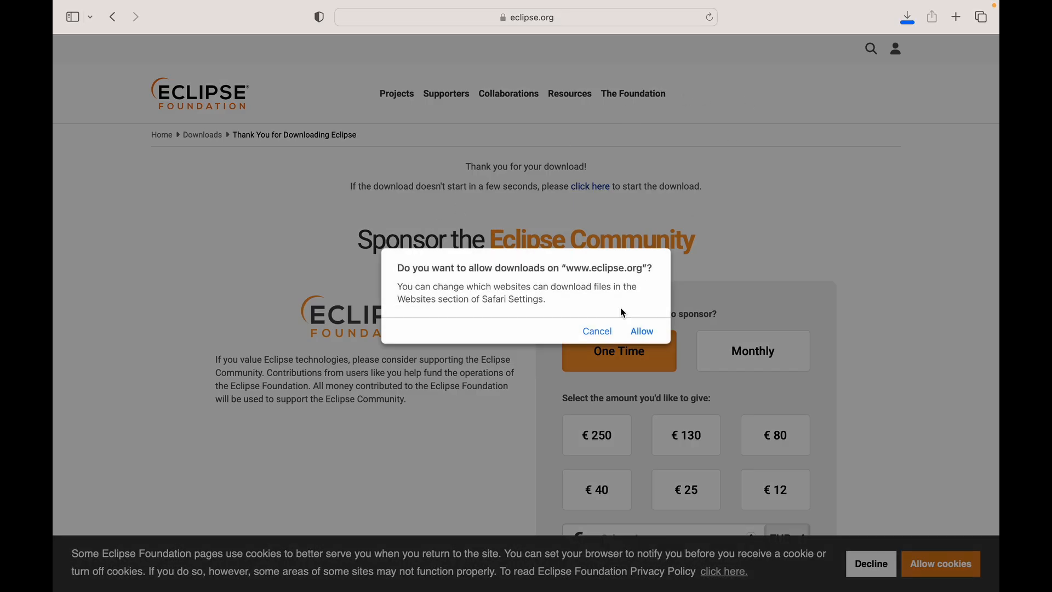
click(646, 336)
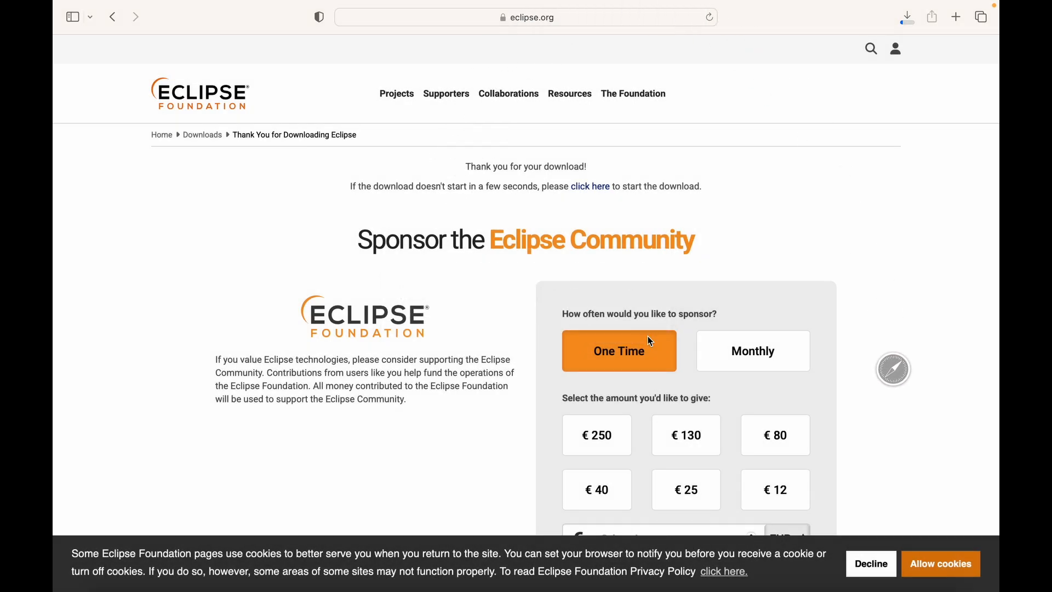
- Open the downloaded eclipse-inst-jre-mac-aarch64.dmg and run the Eclipse Installer from it, approving the internet-download security prompt
click(910, 18)
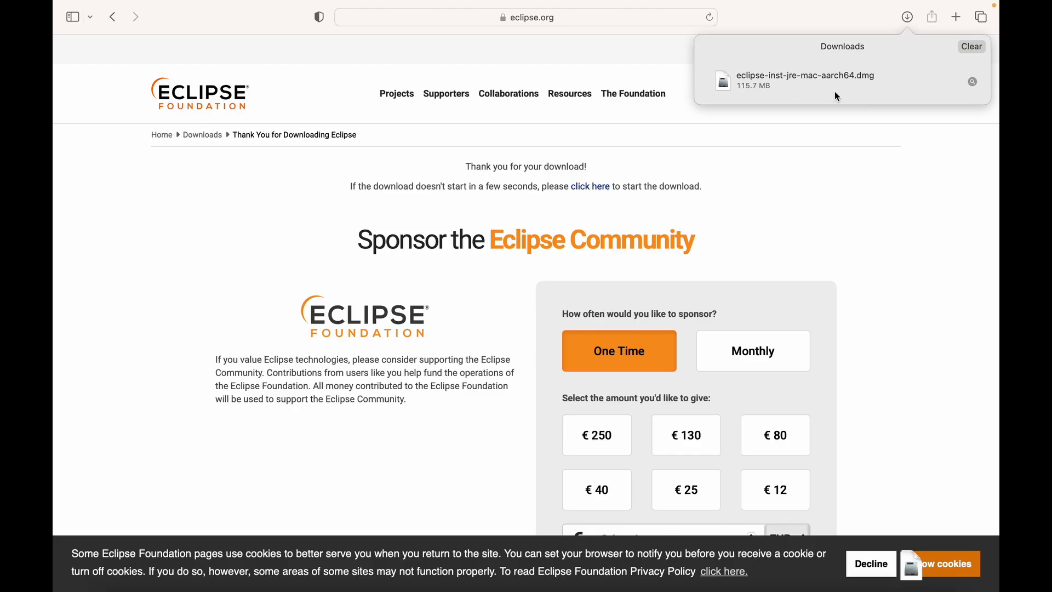
double_click(797, 86)
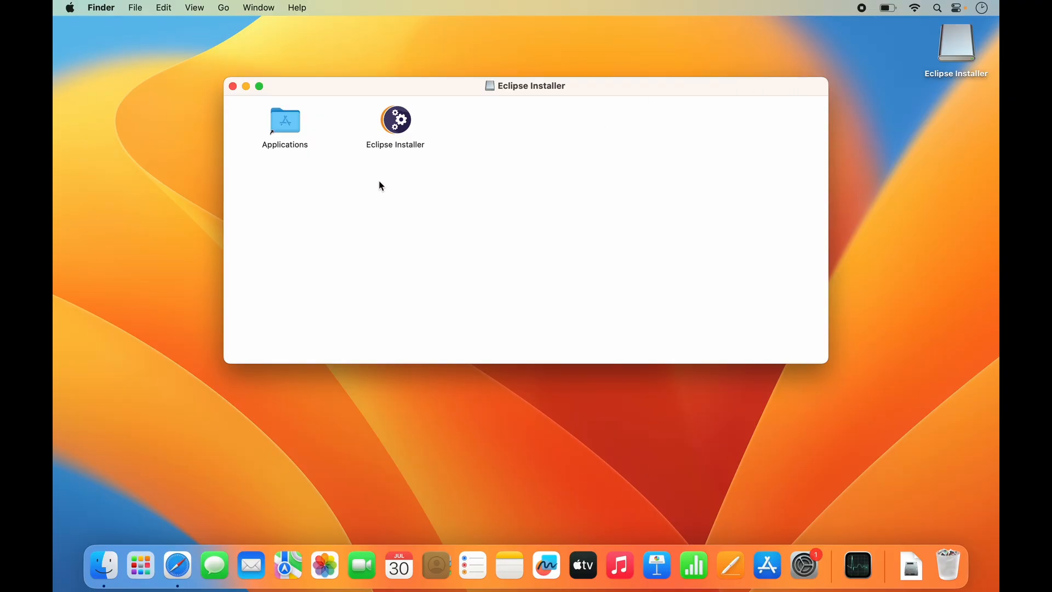
double_click(400, 131)
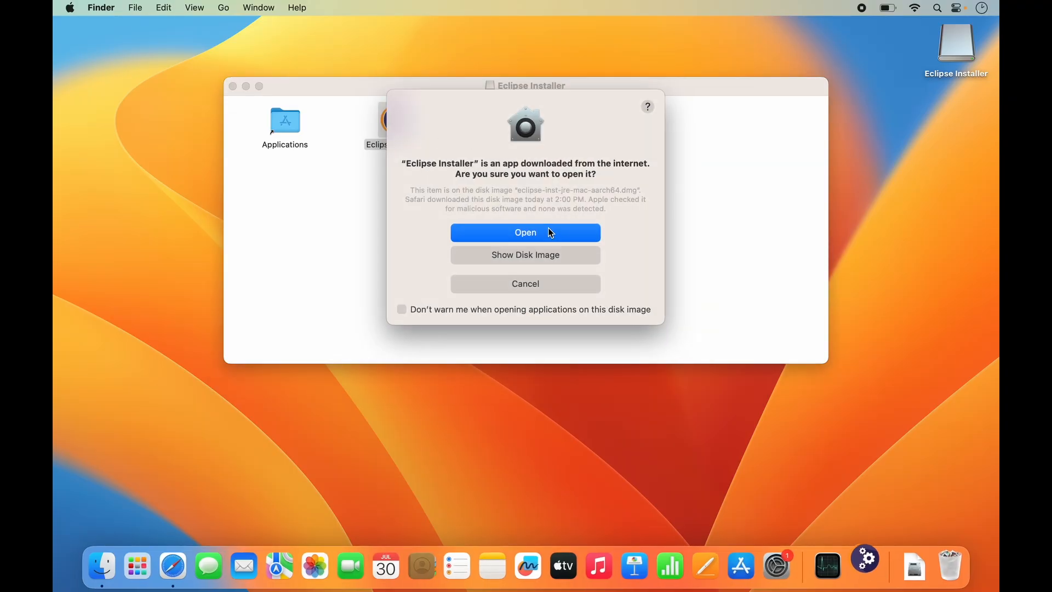
click(547, 233)
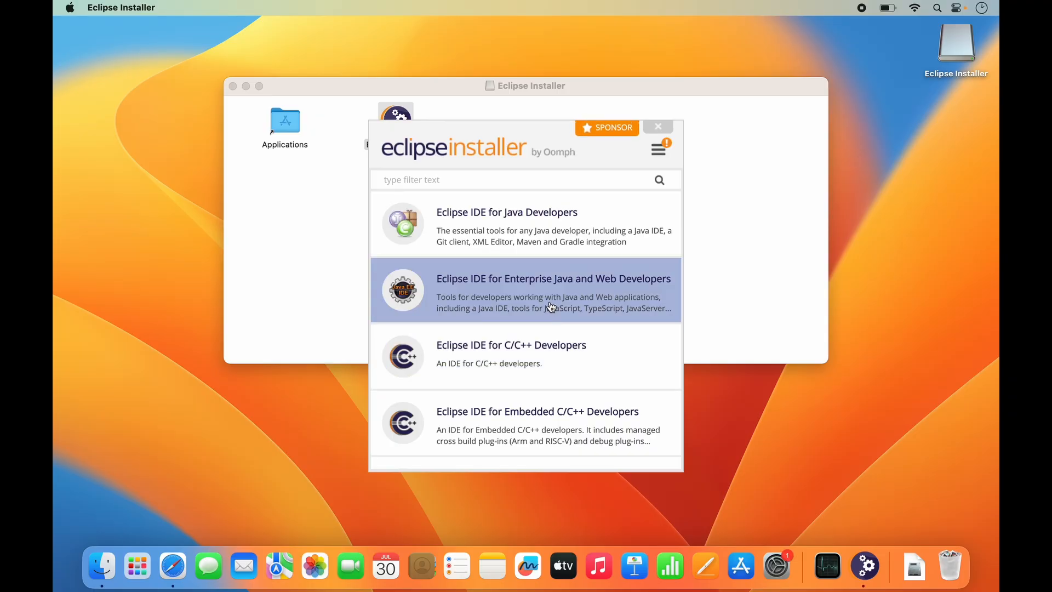
- Install Eclipse IDE for Java Developers with the default Java VM and installation folder, accepting the Eclipse Foundation Software User Agreement
click(493, 237)
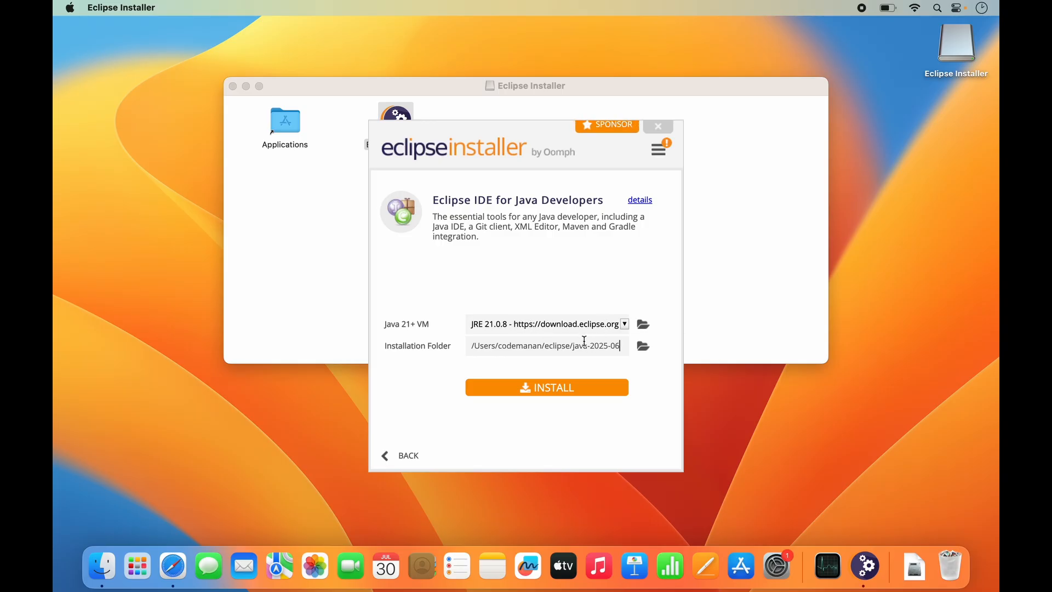
click(561, 395)
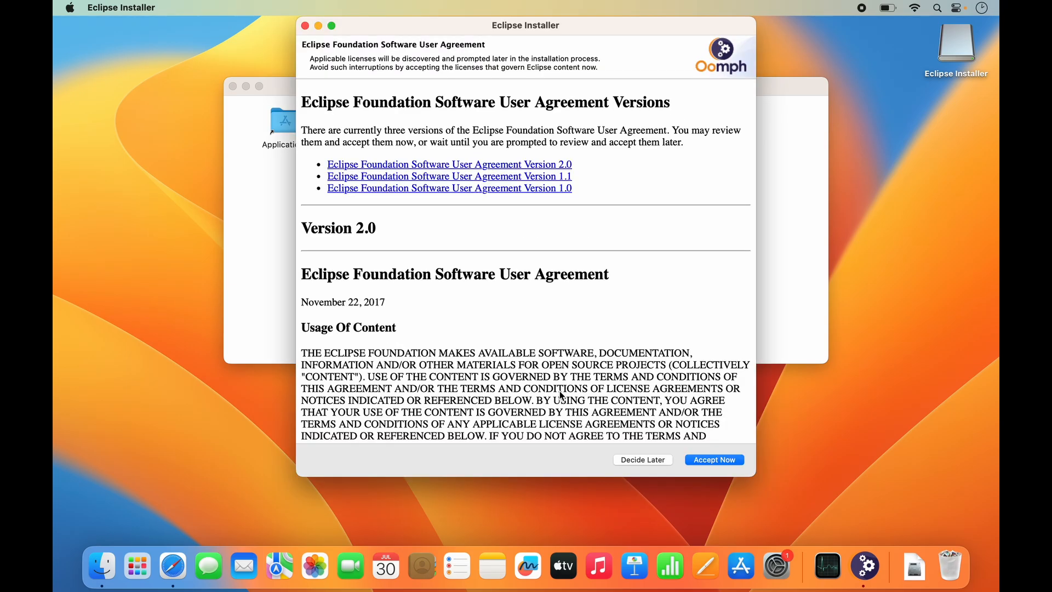
click(714, 460)
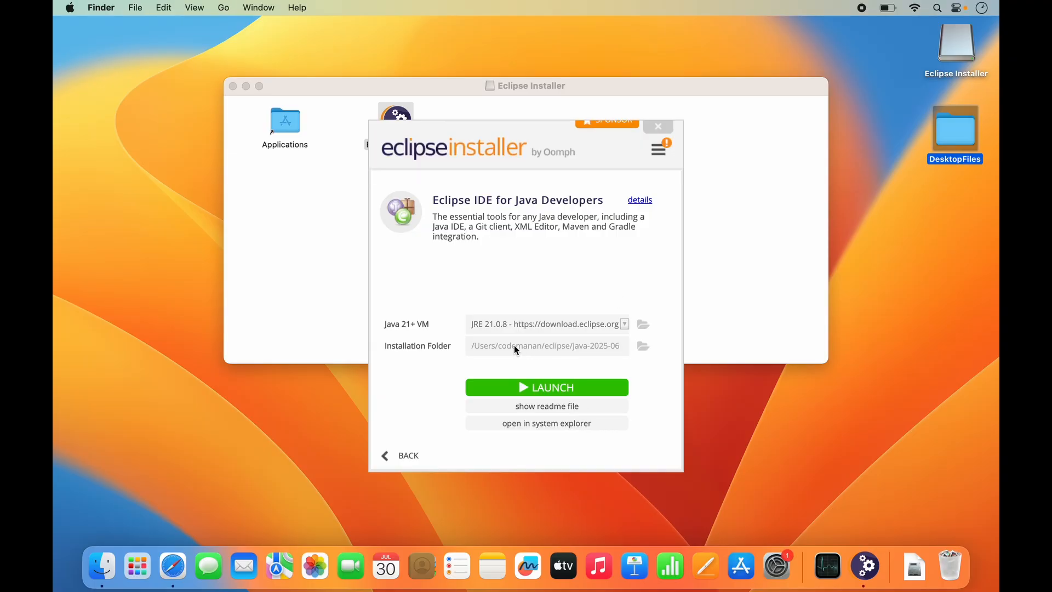
- Launch the installed Eclipse IDE with the default eclipse-workspace directory and close the installer
click(553, 388)
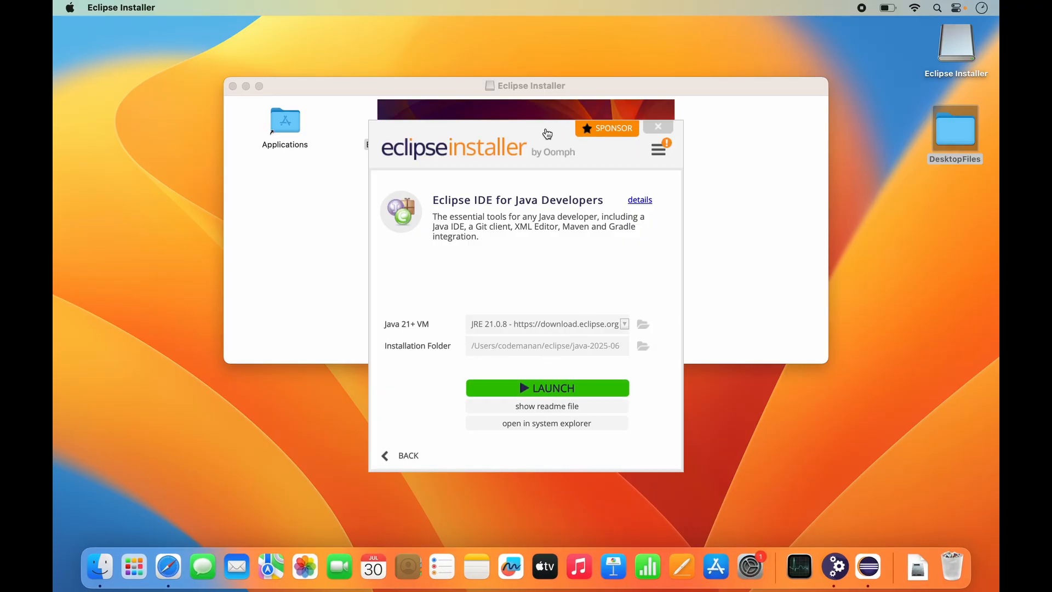
click(659, 128)
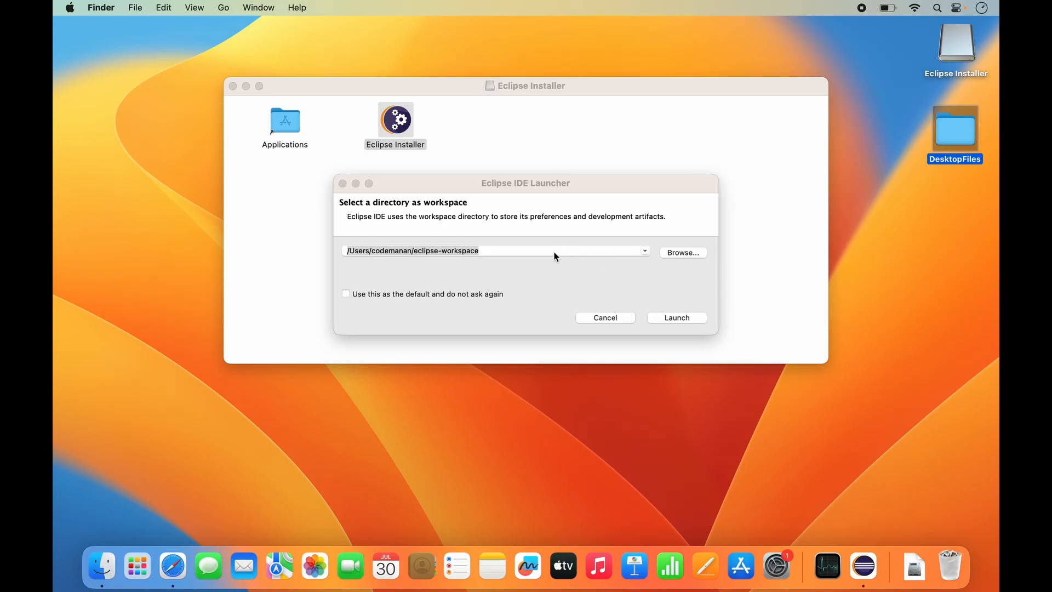
click(689, 317)
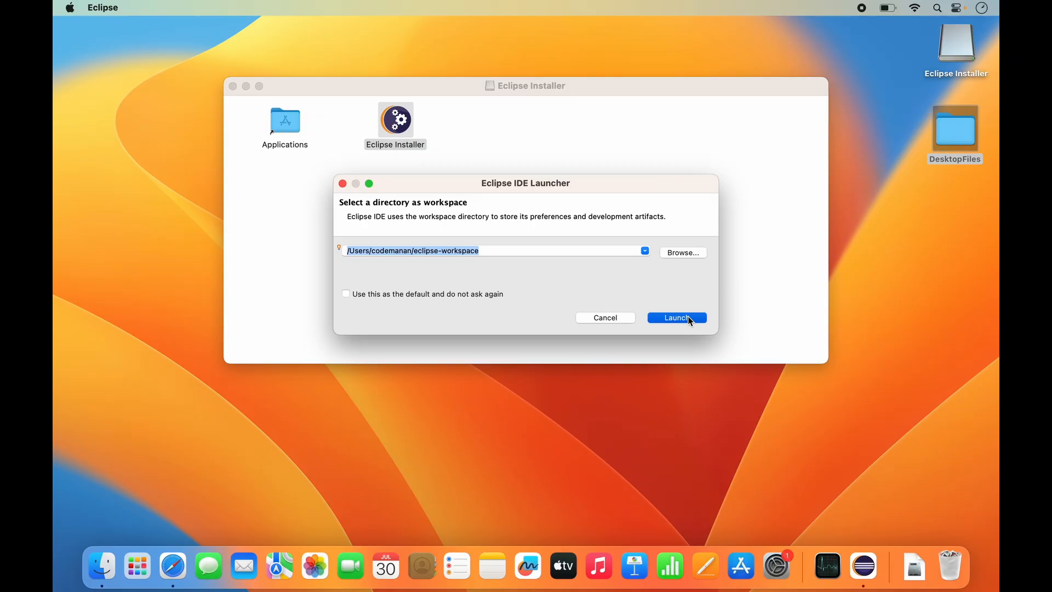
click(689, 318)
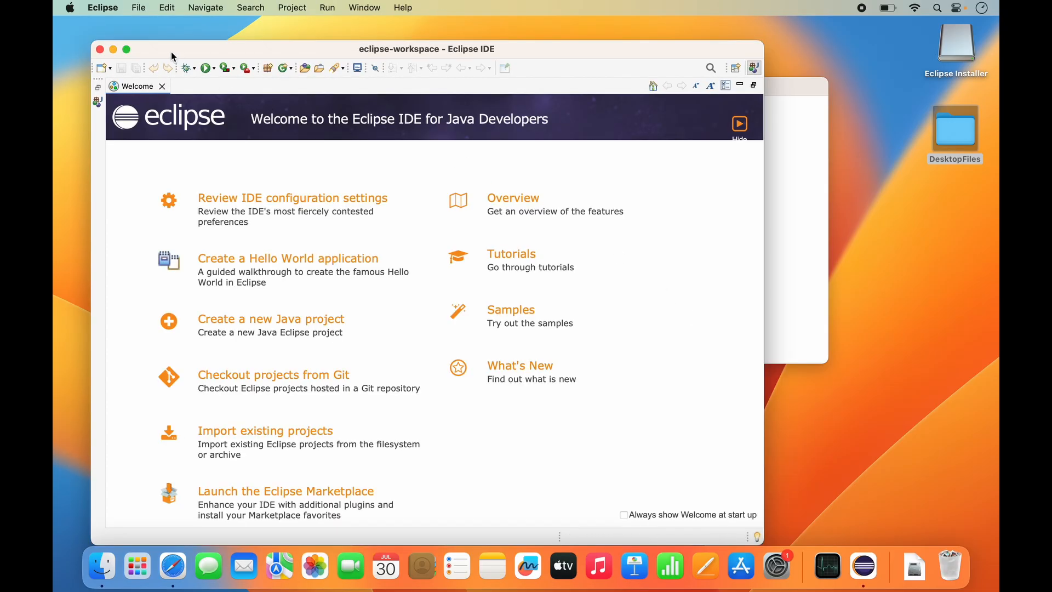
- Make the Eclipse IDE window full screen, return to it from the browser, and close the Welcome page
click(128, 49)
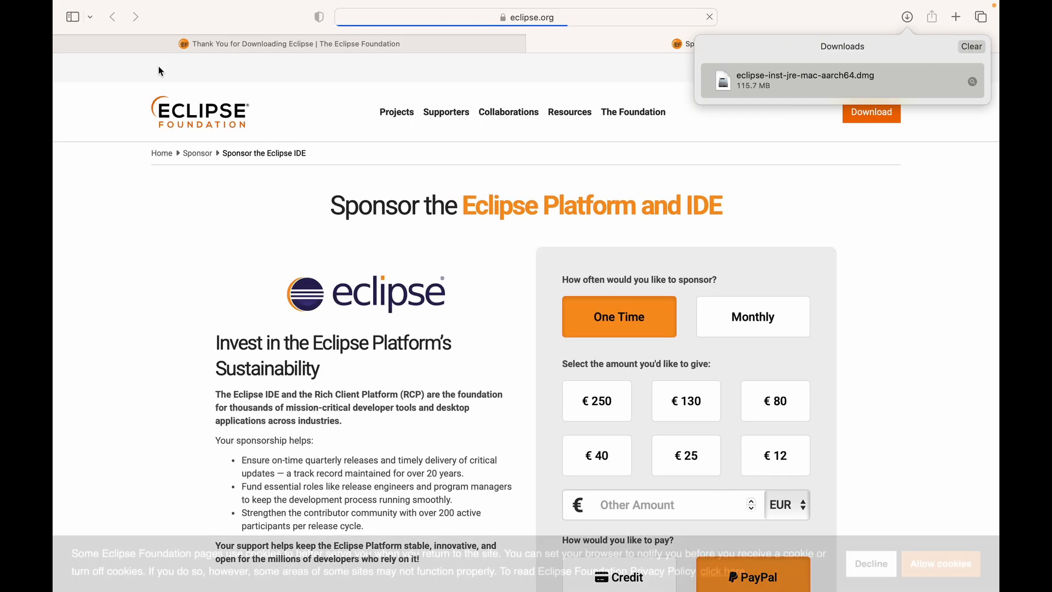
key(ctrl+Up)
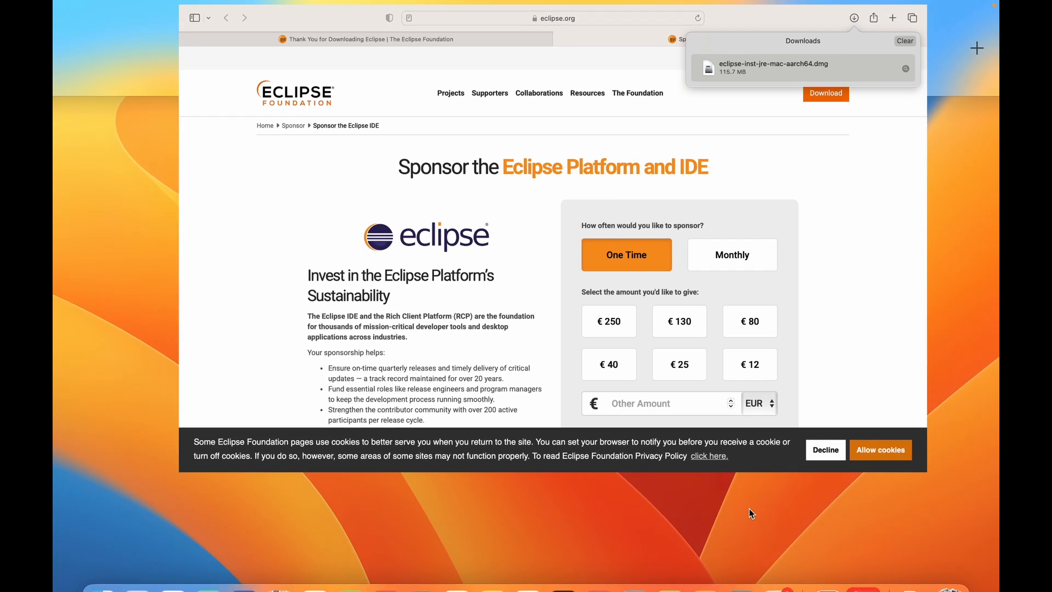
click(510, 25)
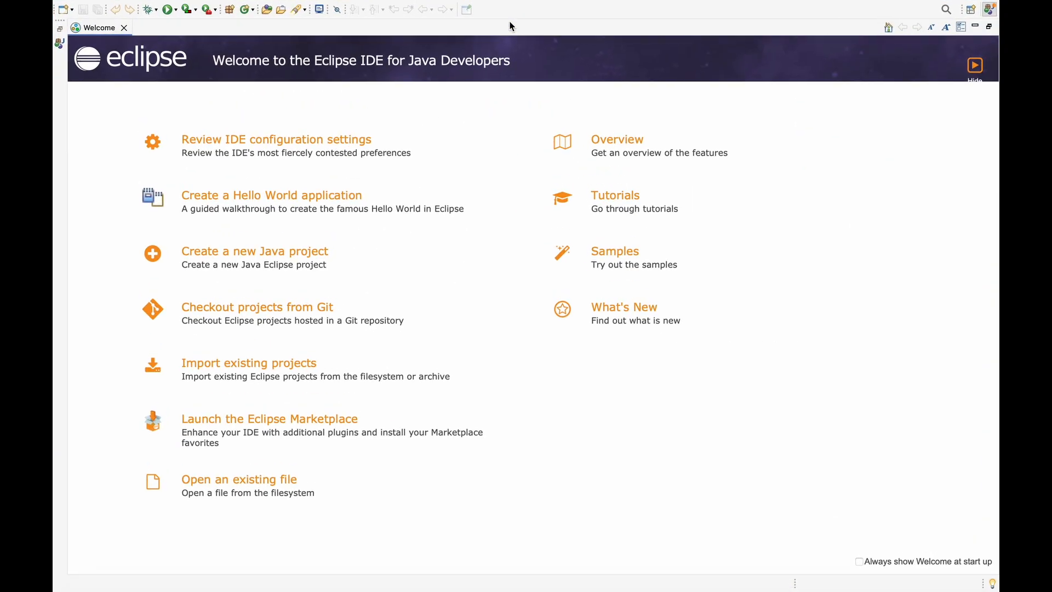
click(124, 28)
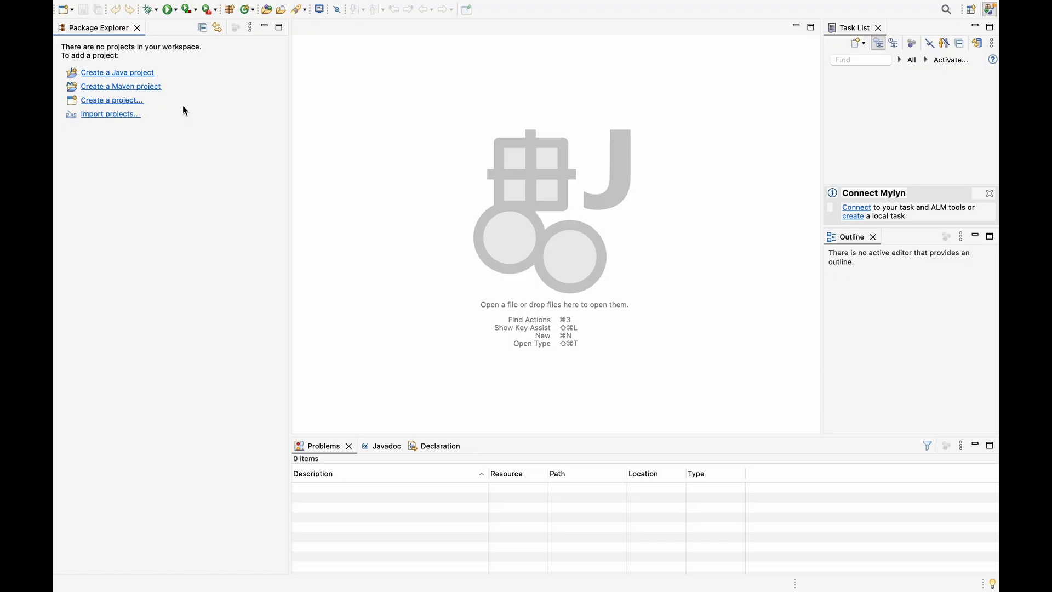
- Create a Java project named CodeMananTechFirstVideo with the default location, JavaSE-21 environment and module settings
click(130, 77)
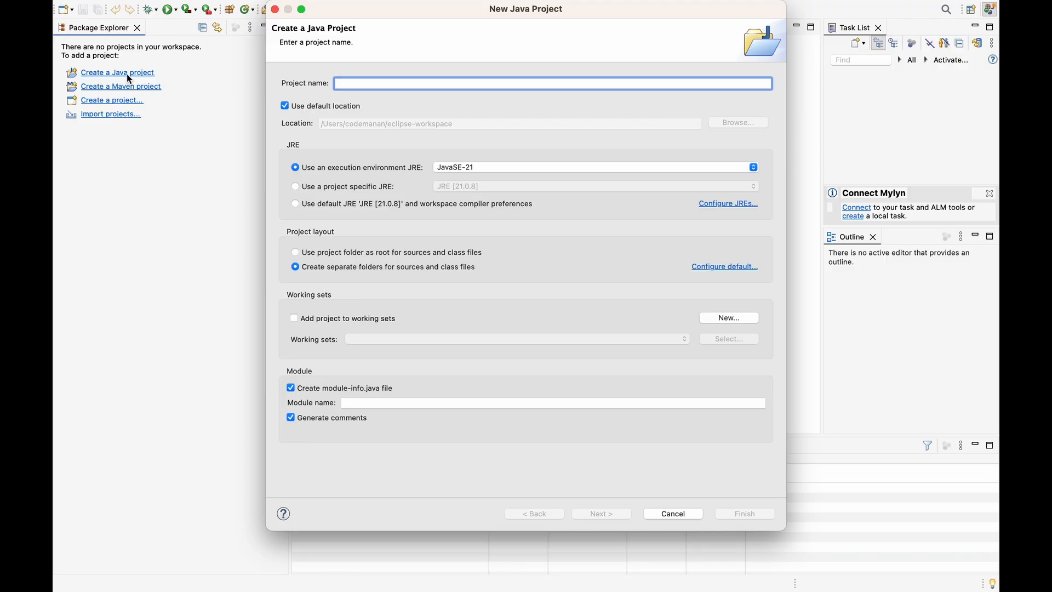
text(CodeM)
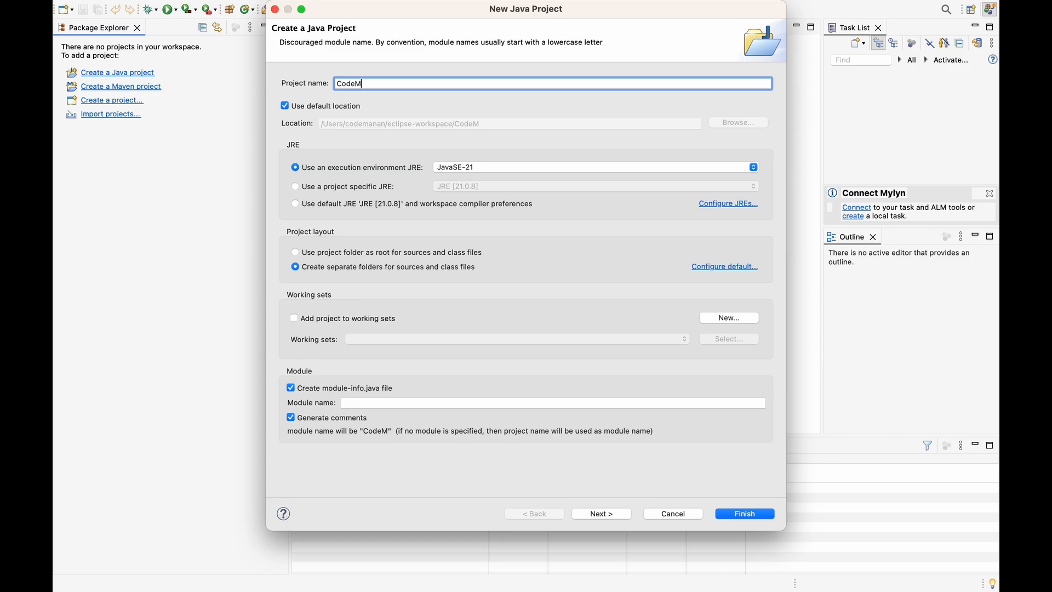
text(ananTech)
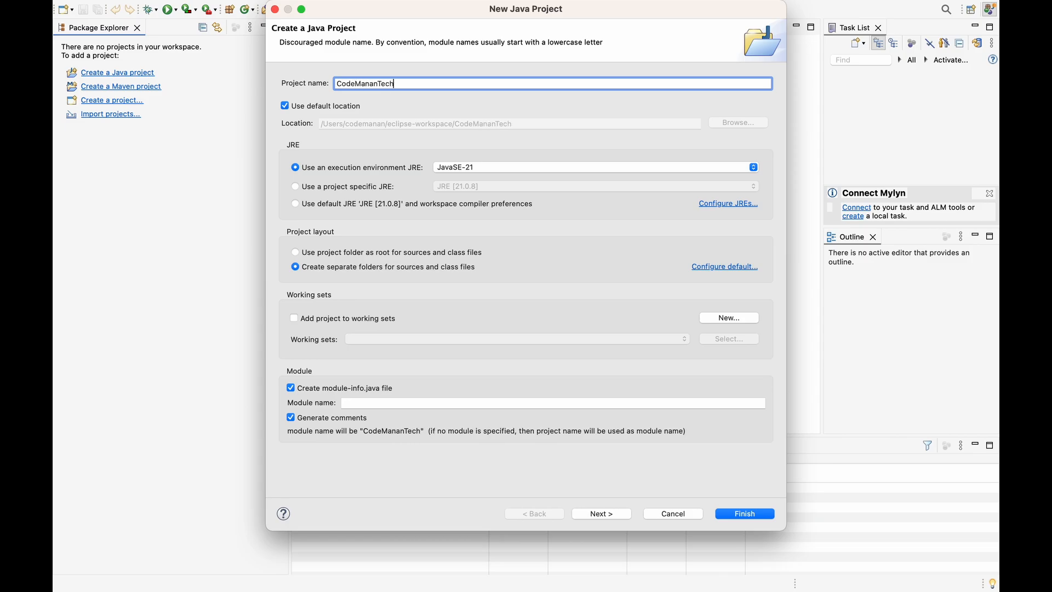
text(FirstVideo)
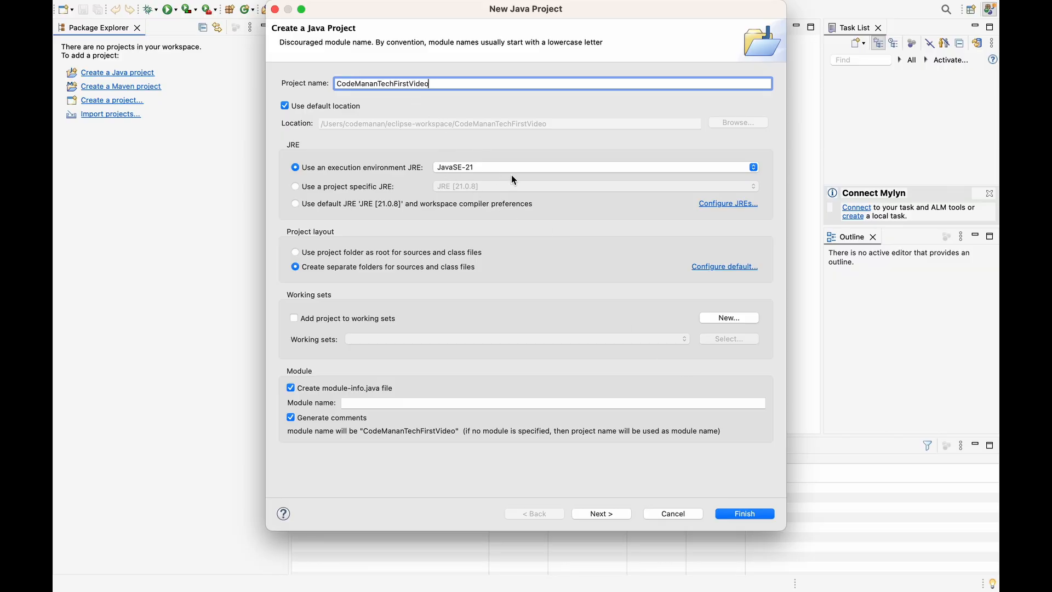
click(752, 514)
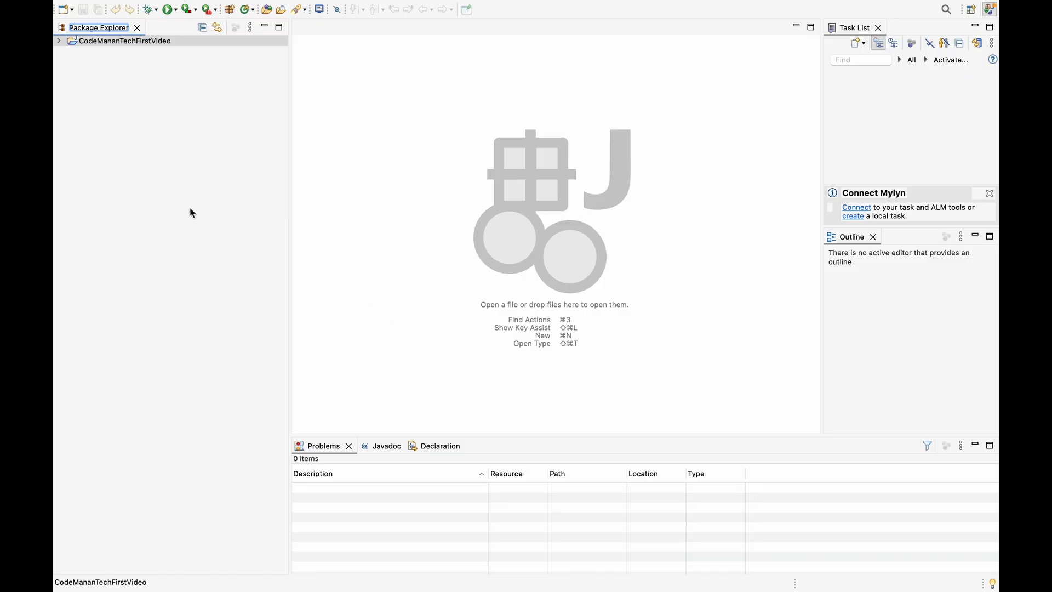
- Start a new class in the project's src folder, name it FirstProject and include the public static void main method stub
click(59, 42)
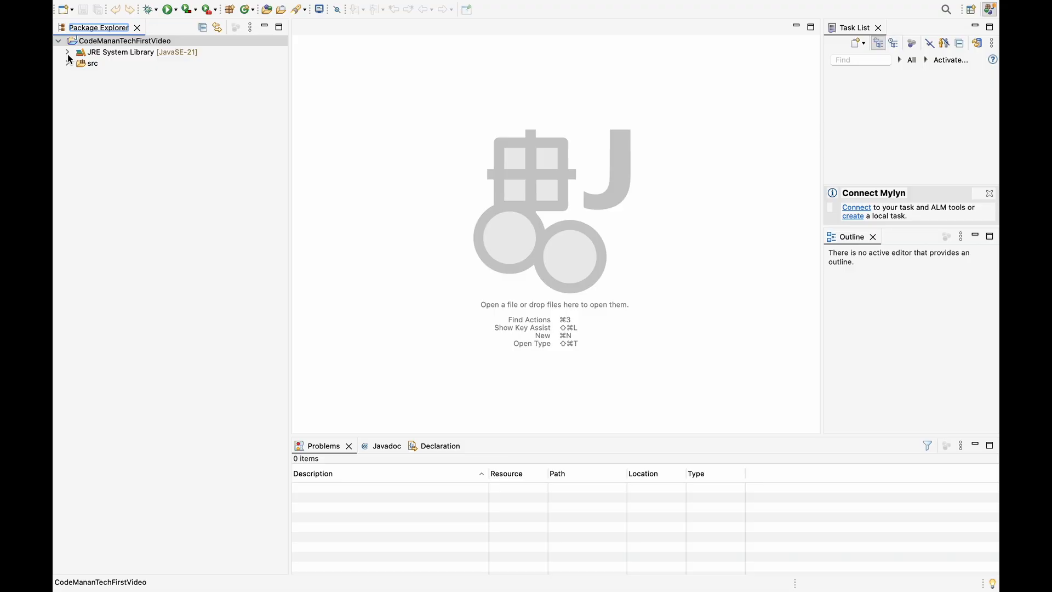
click(68, 64)
click(69, 64)
right_click(88, 65)
mouse_move(162, 74)
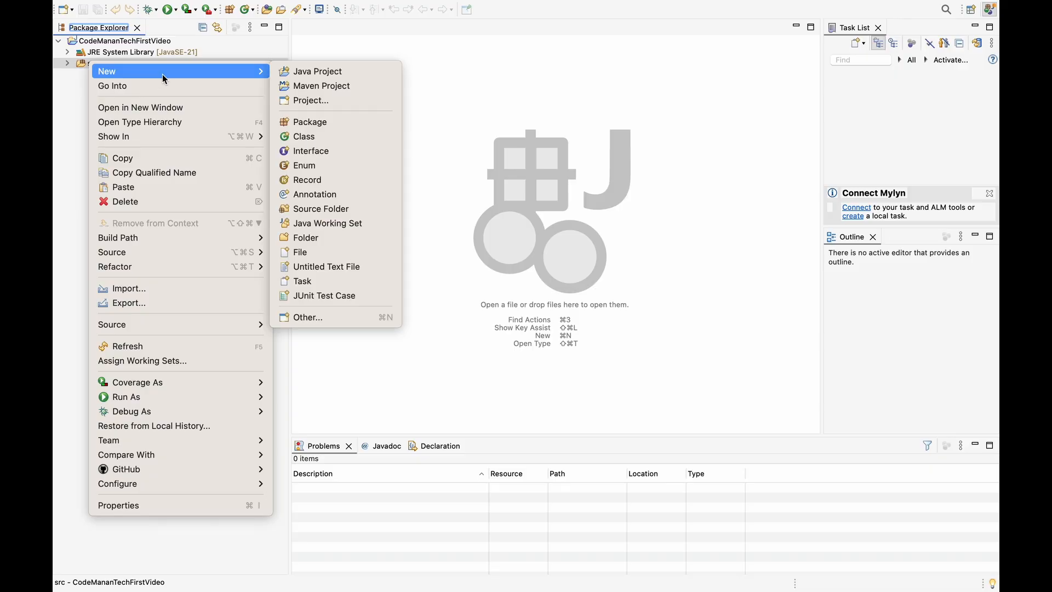
click(324, 140)
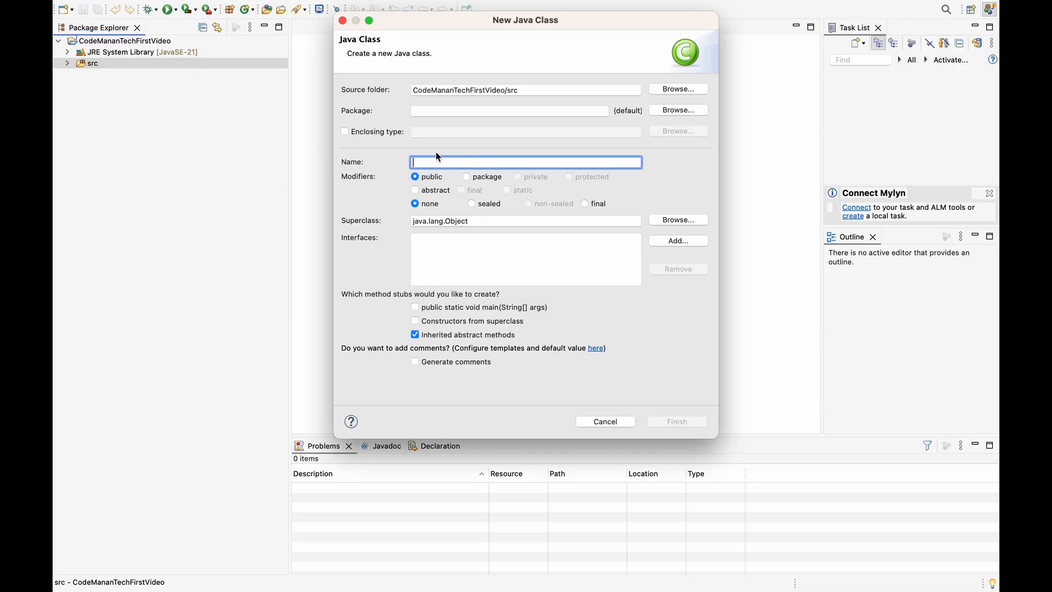
text(Fir)
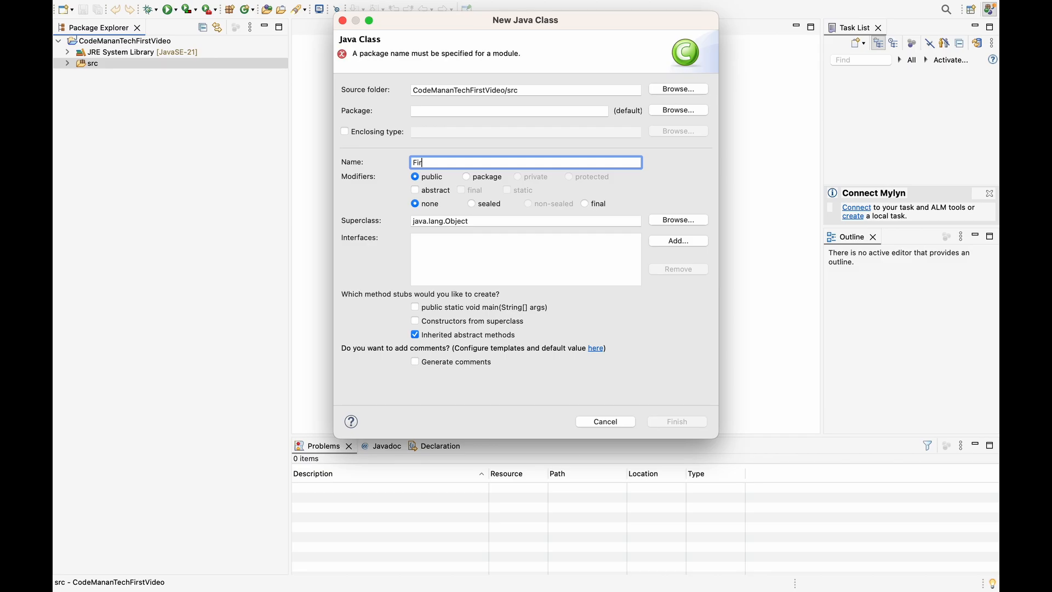
text(stProhram)
key(BackSpace)
key(BackSpace)
key(BackSpace)
key(BackSpace)
text(ject)
click(438, 311)
- Set the new class's package to LearnToday and create the class
click(433, 112)
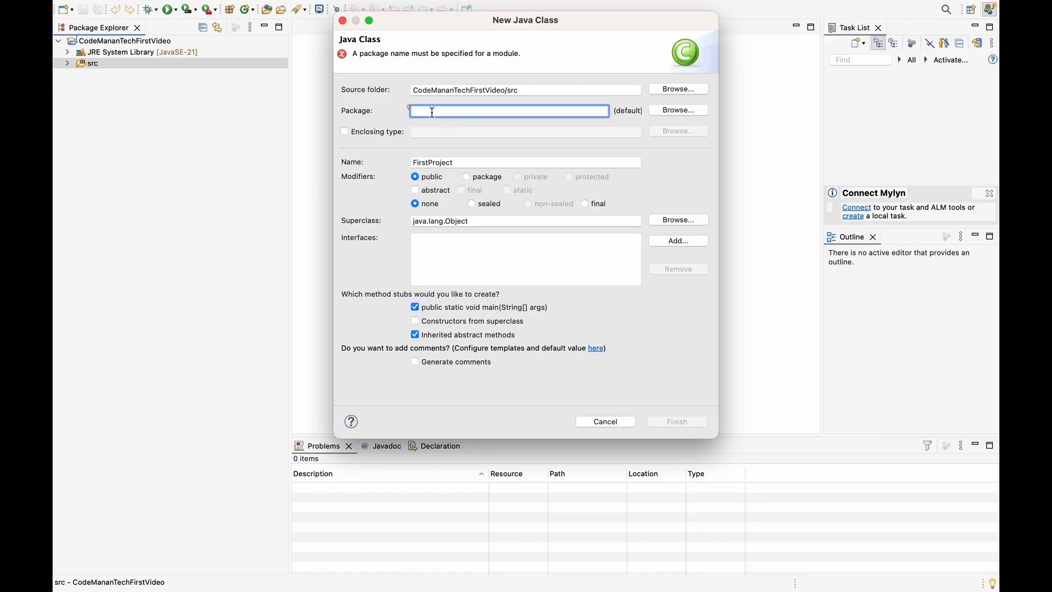
text(Le)
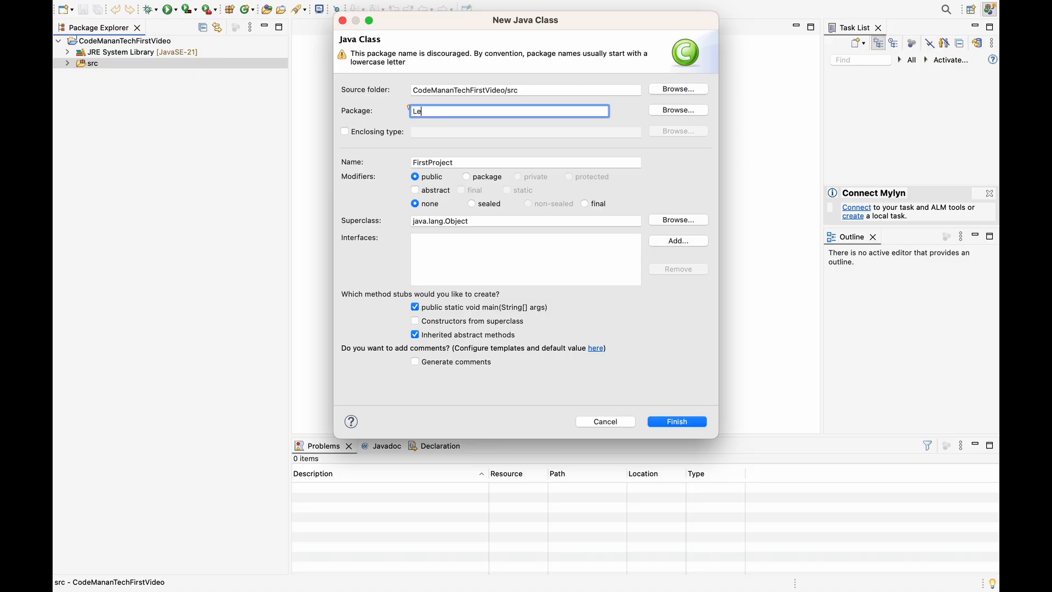
text(arnToday)
click(677, 422)
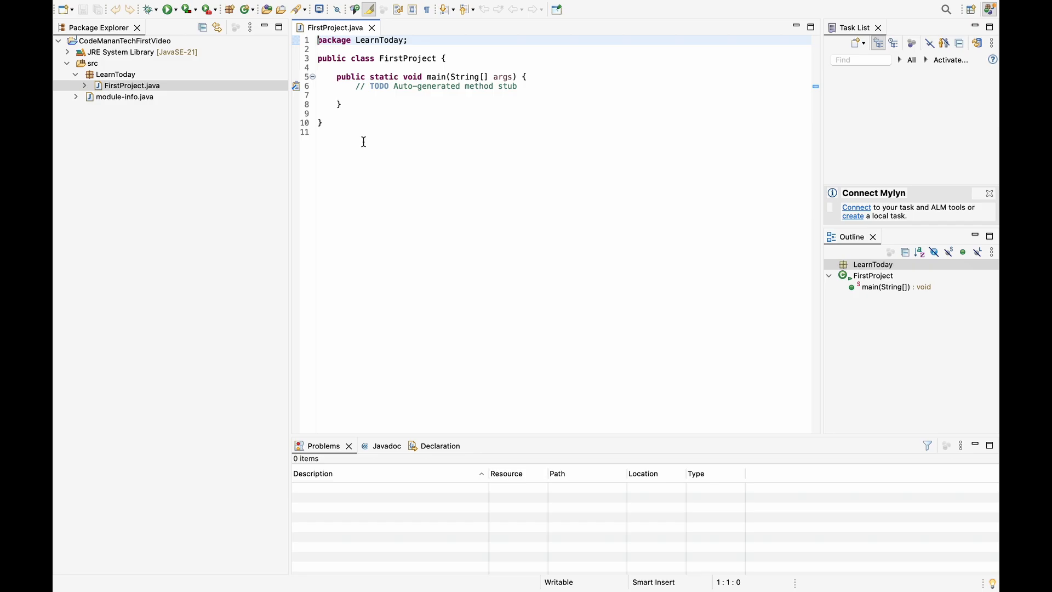
- Delete the auto-generated TODO comment from the main method in FirstProject.java
click(356, 89)
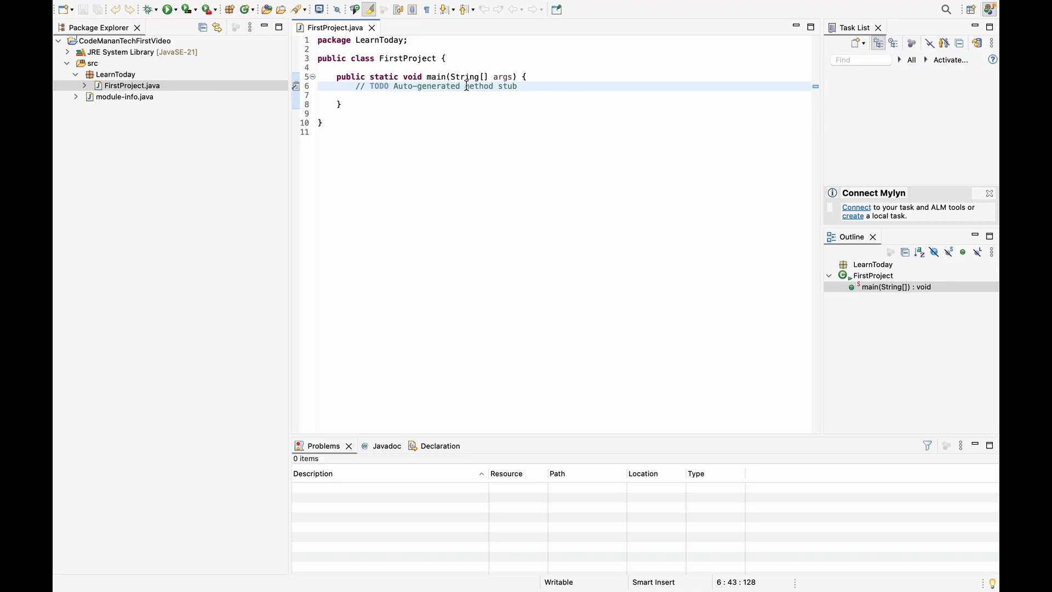
double_click(397, 88)
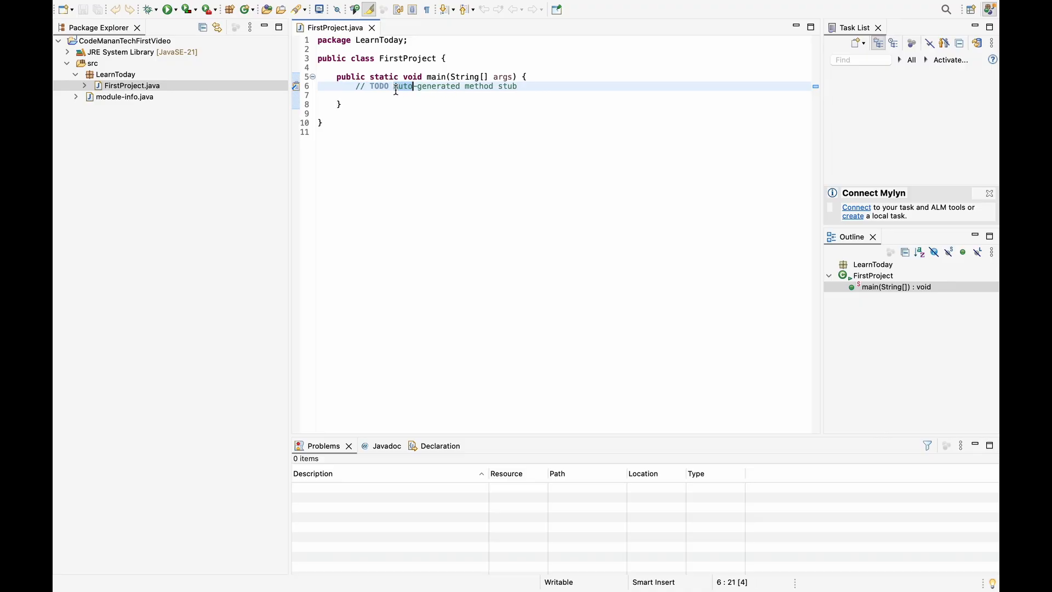
click(518, 87)
key(BackSpace)
key(BackSpace)
key(BackSpace)
key(BackSpace)
key(BackSpace)
key(BackSpace)
key(BackSpace)
key(BackSpace)
key(BackSpace)
key(BackSpace)
key(BackSpace)
key(BackSpace)
key(BackSpace)
key(BackSpace)
key(BackSpace)
key(BackSpace)
key(BackSpace)
key(BackSpace)
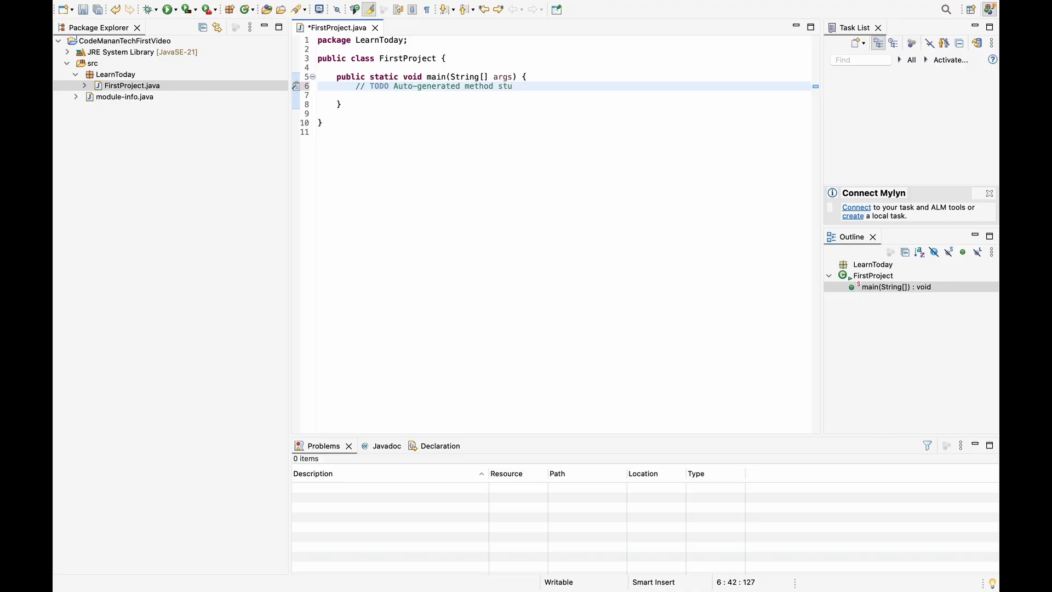
key(BackSpace)
key(BackSpace)
key(BackSpace)
key(BackSpace)
key(BackSpace)
key(BackSpace)
key(BackSpace)
key(BackSpace)
key(BackSpace)
key(BackSpace)
key(BackSpace)
key(BackSpace)
key(BackSpace)
key(BackSpace)
key(BackSpace)
key(BackSpace)
key(BackSpace)
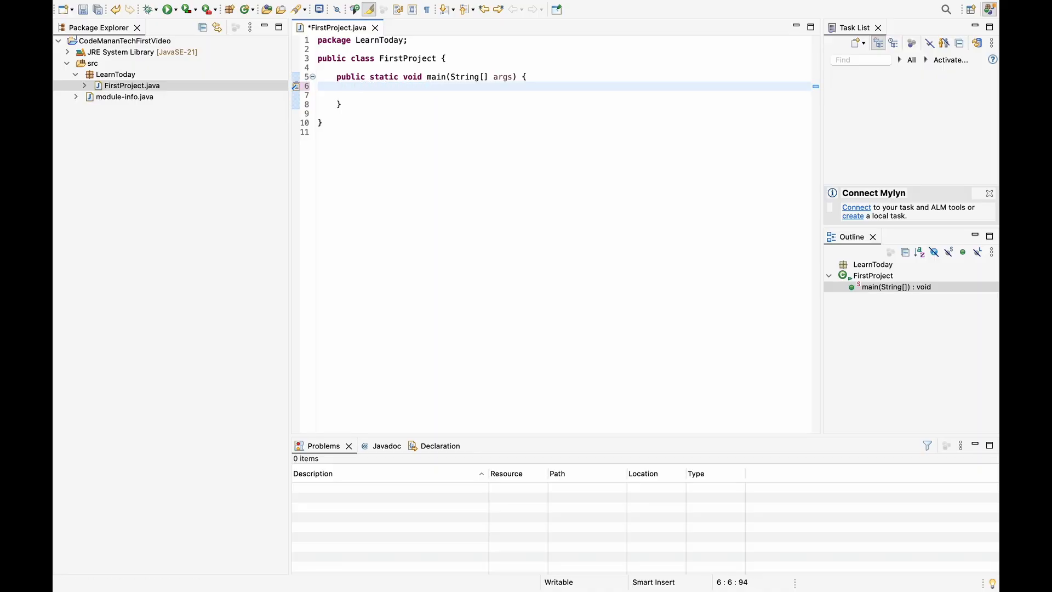
- In the main method, write System.out.println("Welcome to My channel. Please subscribe to CodeMananTech!1");
text(system.out)
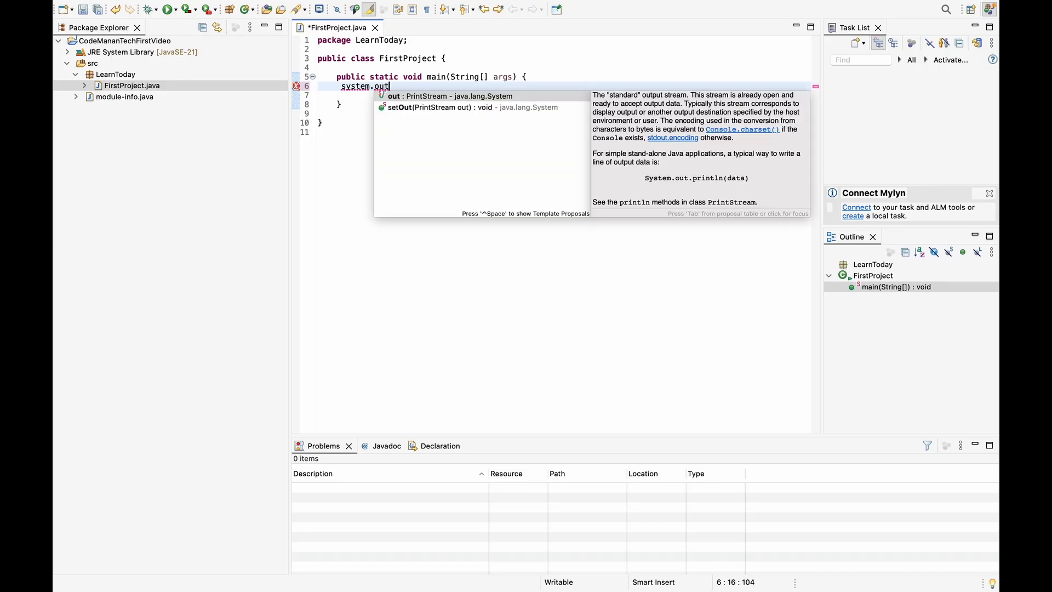
text(.println)
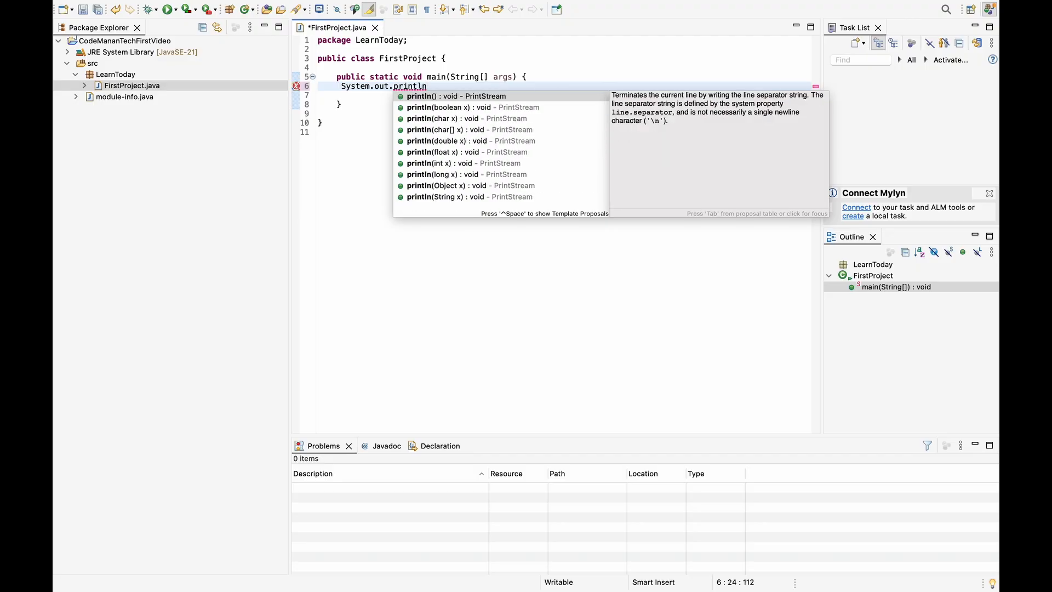
text(()
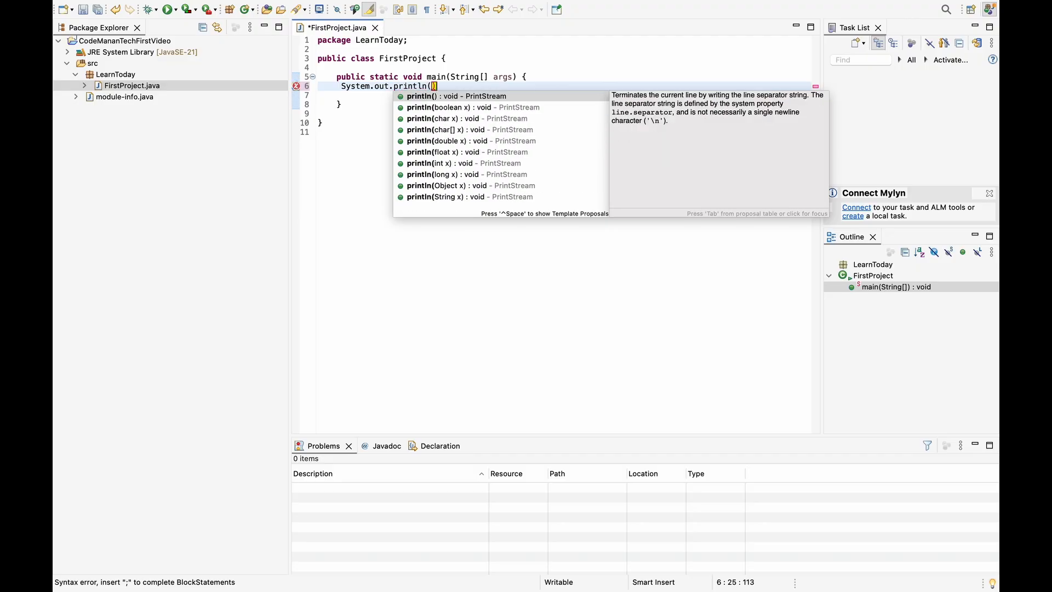
text("Welcome )
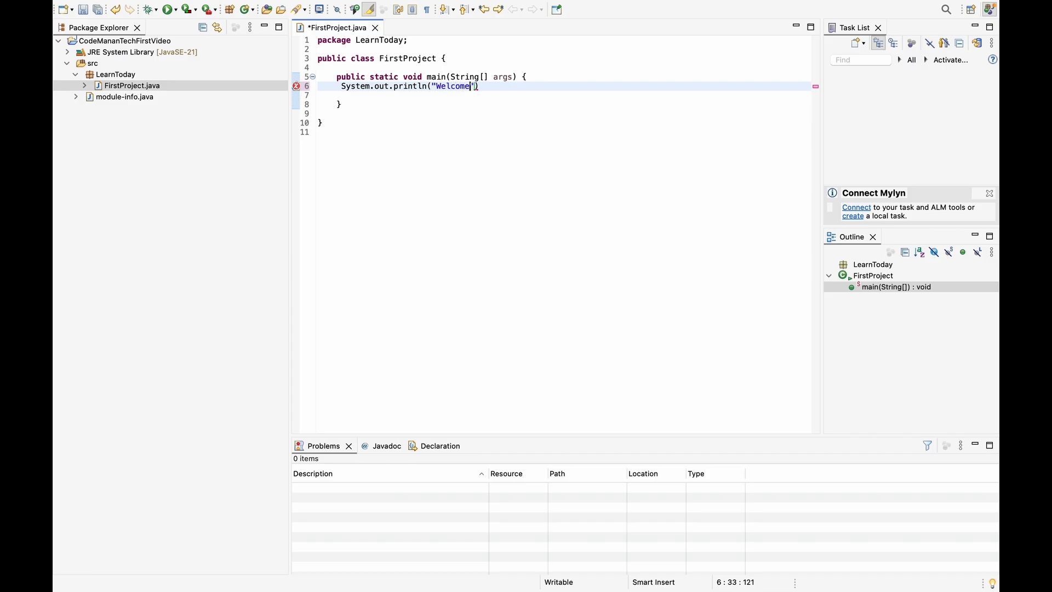
text(to My chanel)
key(BackSpace)
key(BackSpace)
text(nel. )
text(Please)
text( subscri)
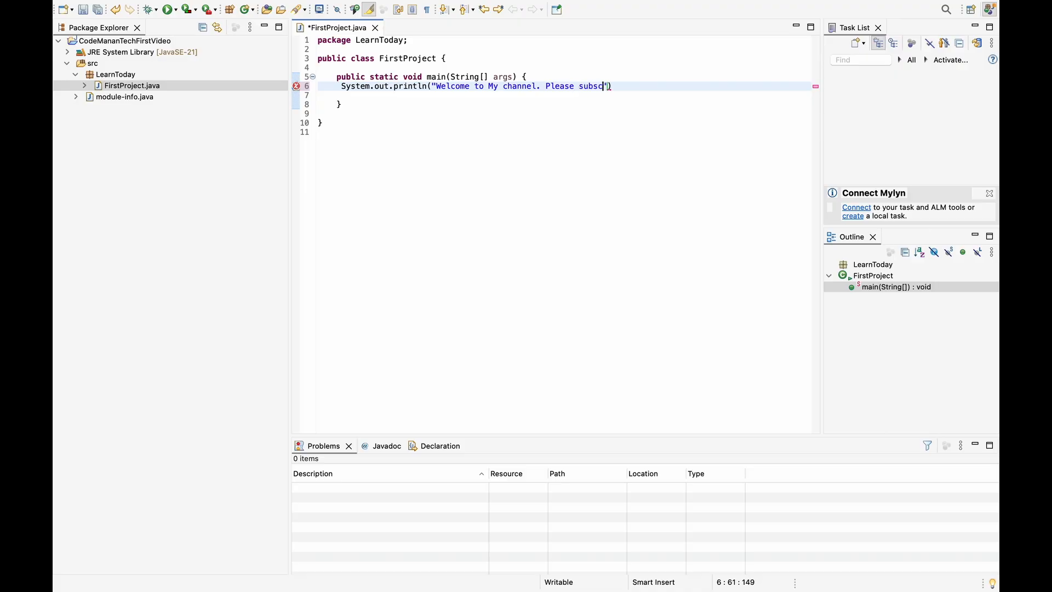
text(ve)
key(BackSpace)
key(BackSpace)
text(v)
text(e to Code)
text(Manan)
text(Tech!1")
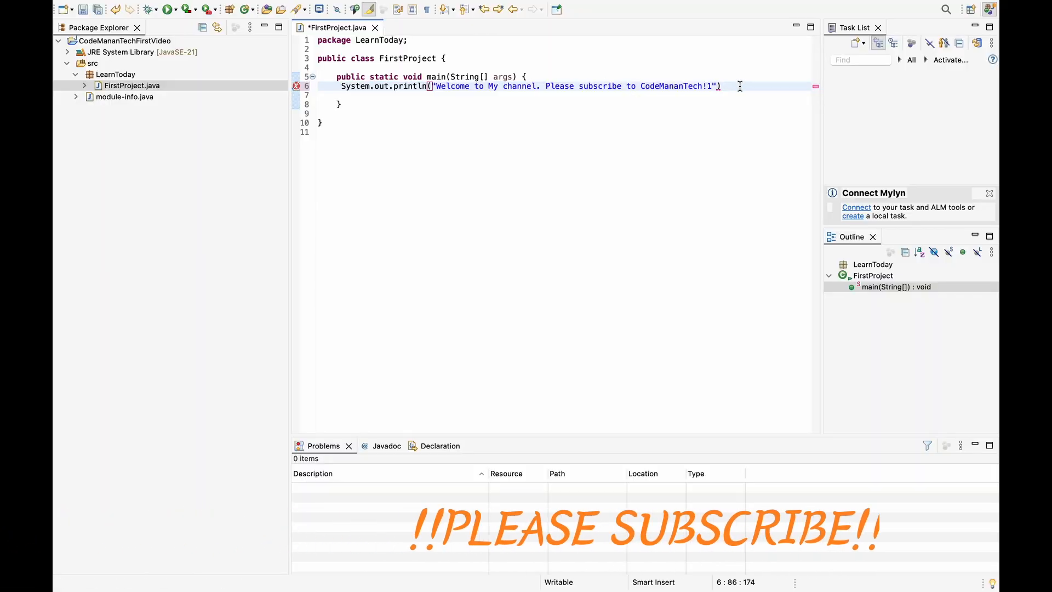
text();)
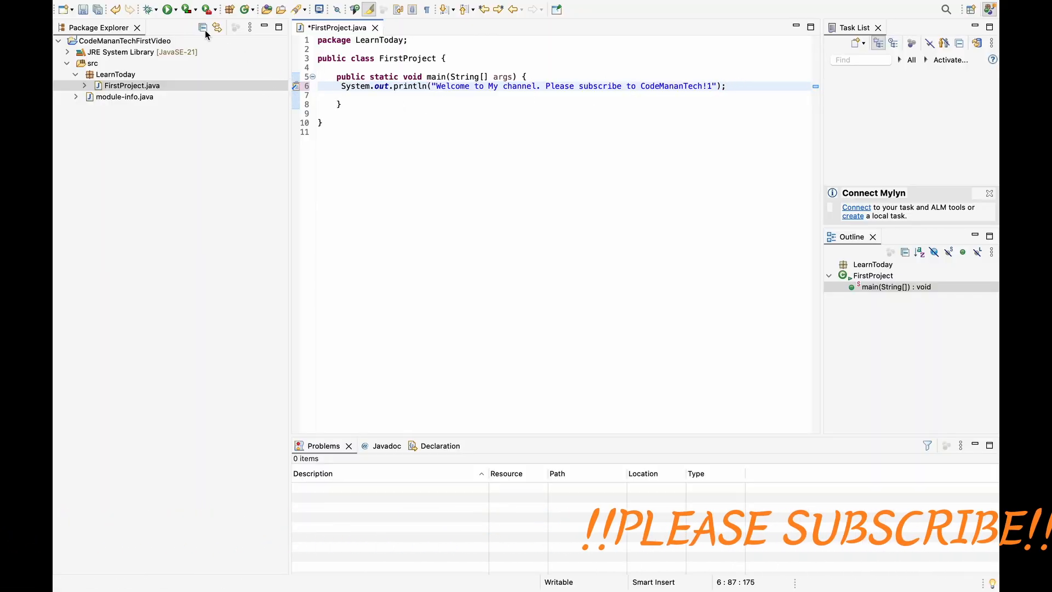
- Run the FirstProject program, saving the modified source file before launch
click(166, 13)
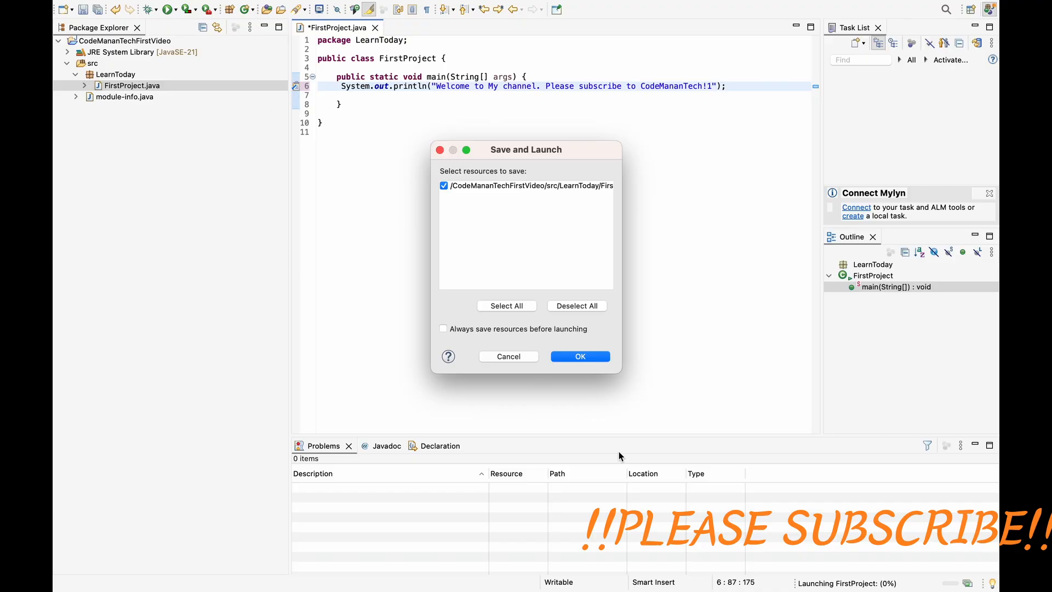
click(583, 357)
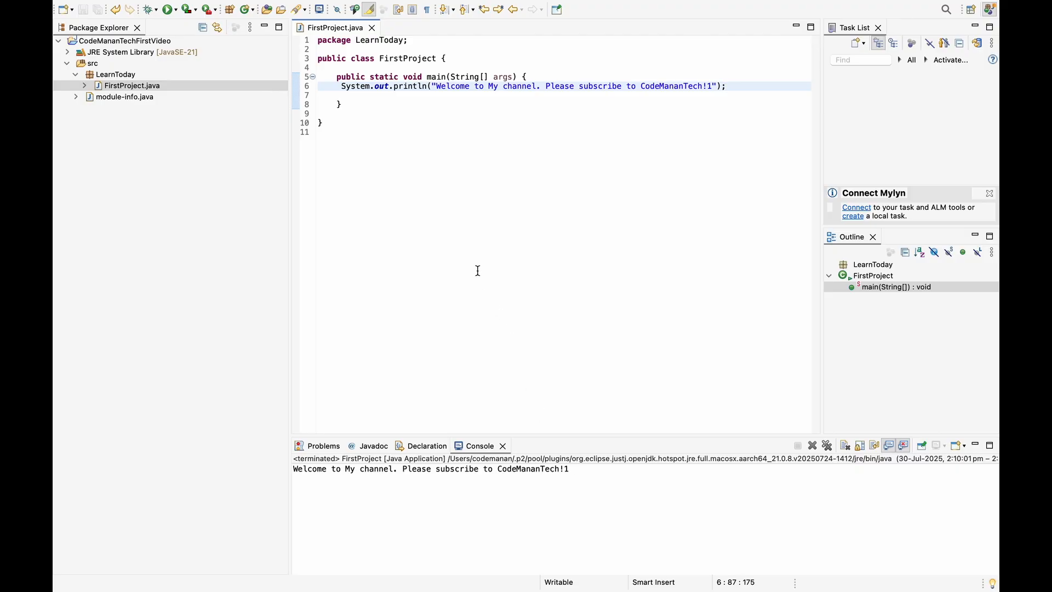
- Switch to Launchpad and look through its app pages for the installed Eclipse app
key(ctrl+Up)
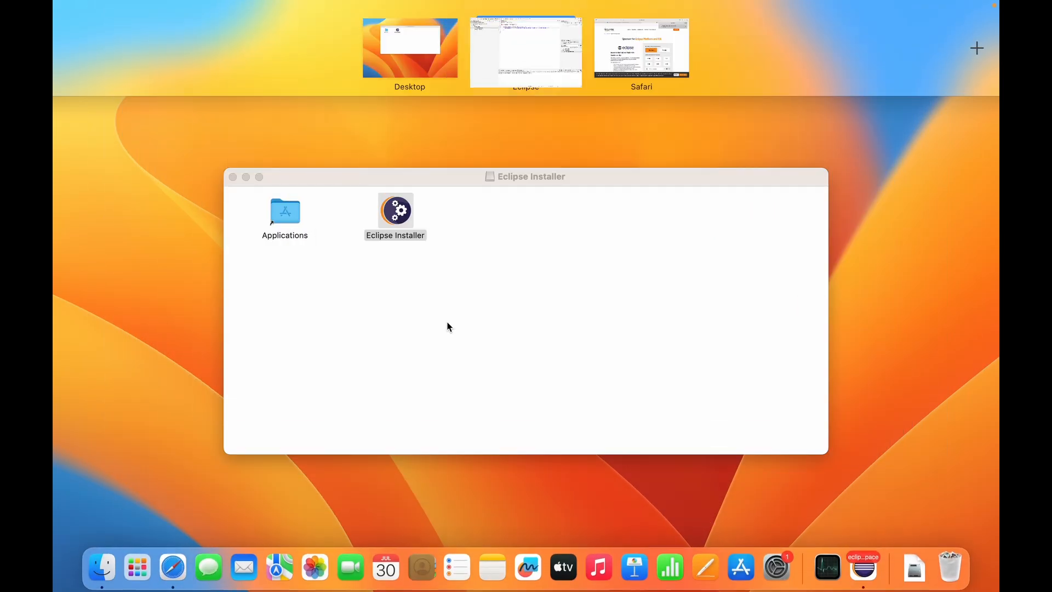
click(136, 557)
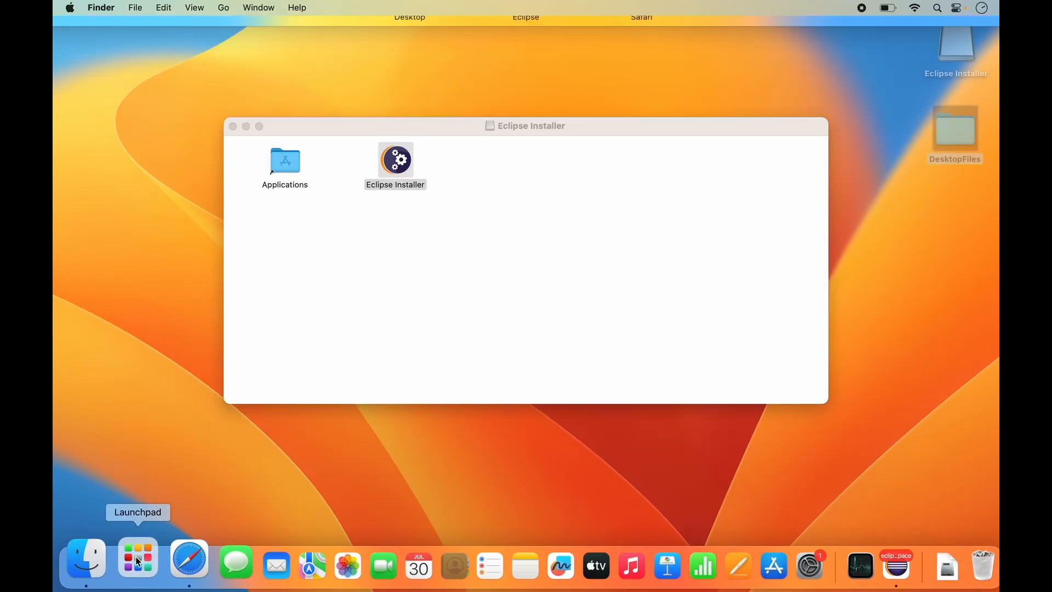
scroll(647, 344, right, 3)
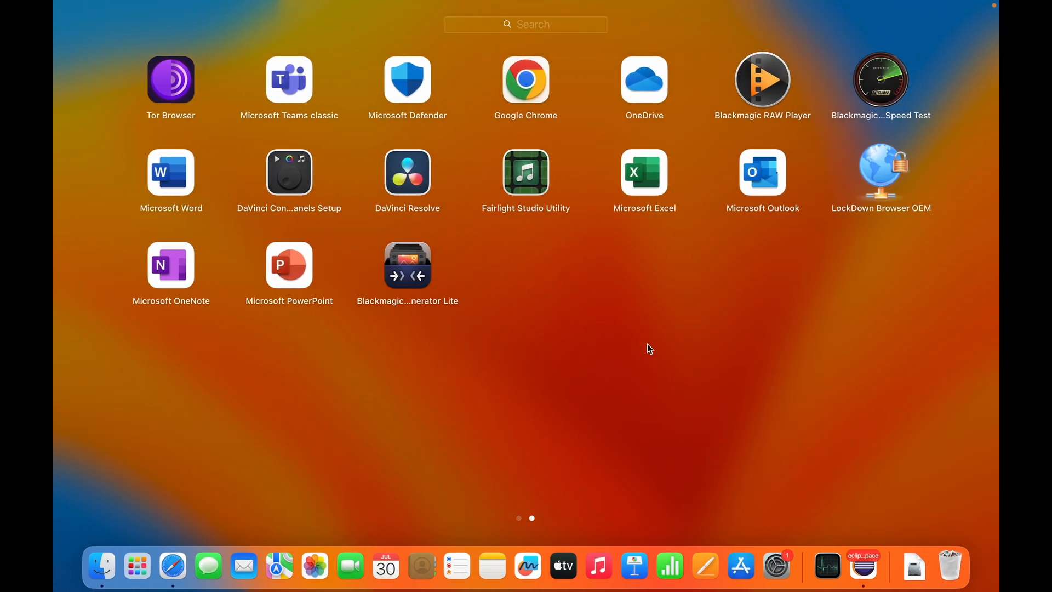
scroll(648, 345, left, 3)
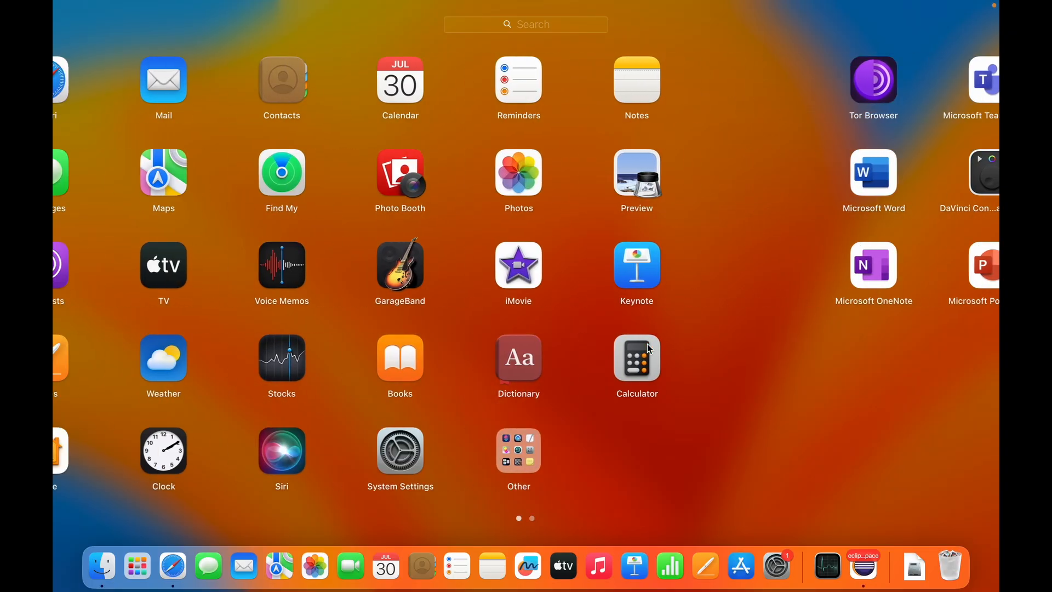
scroll(453, 355, right, 3)
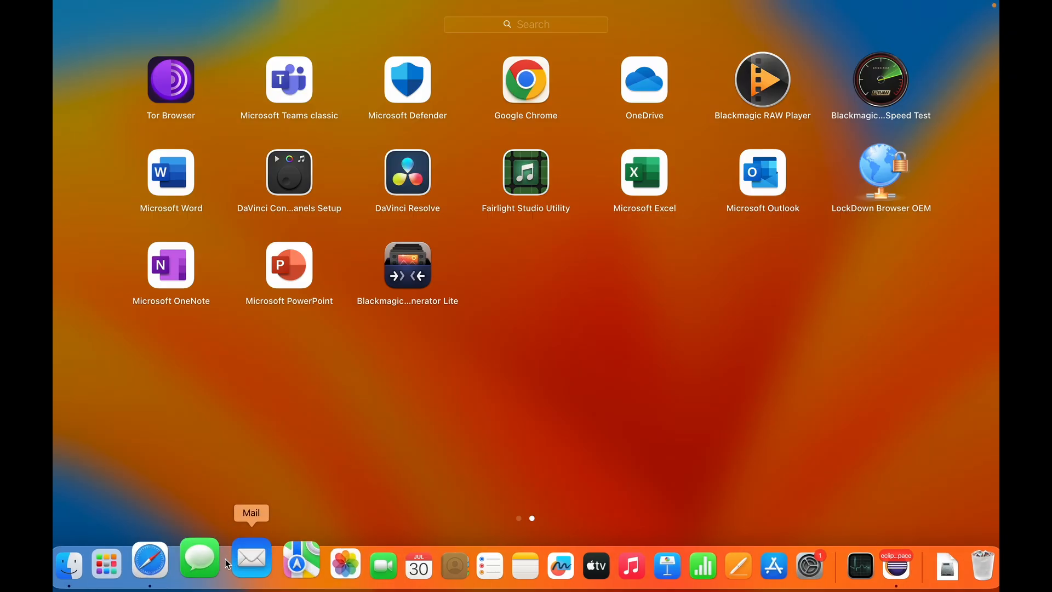
- Return to the Eclipse Installer disk image window and copy the Eclipse Installer into the Applications folder
key(ctrl+Up)
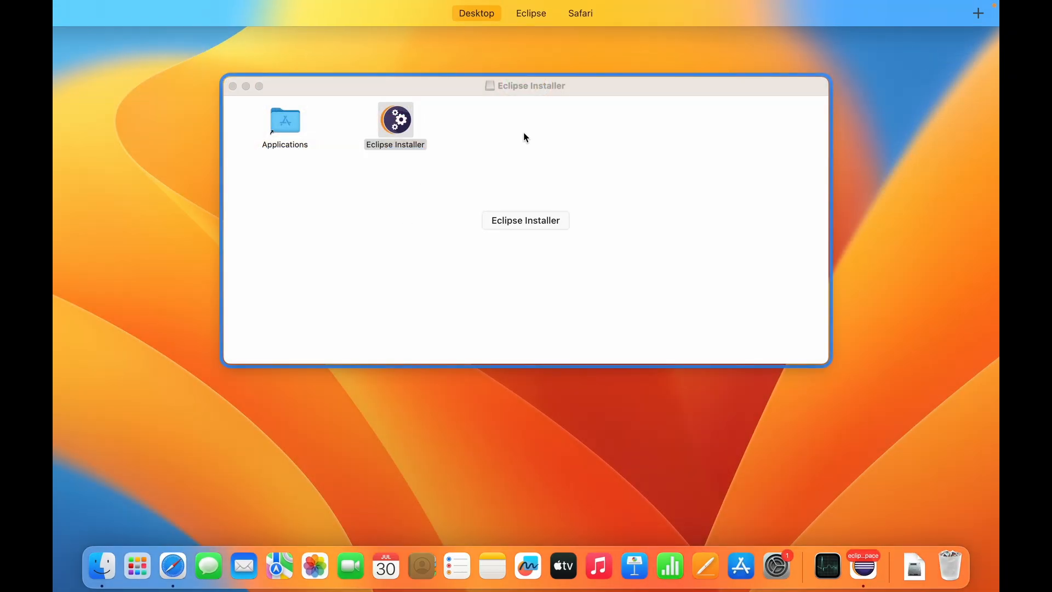
click(524, 137)
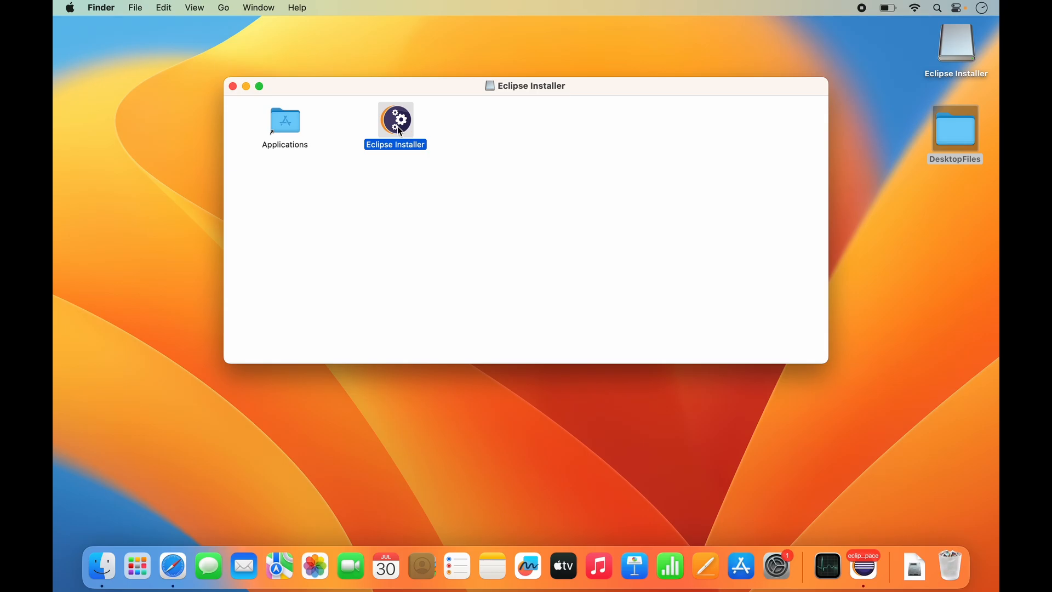
click(287, 132)
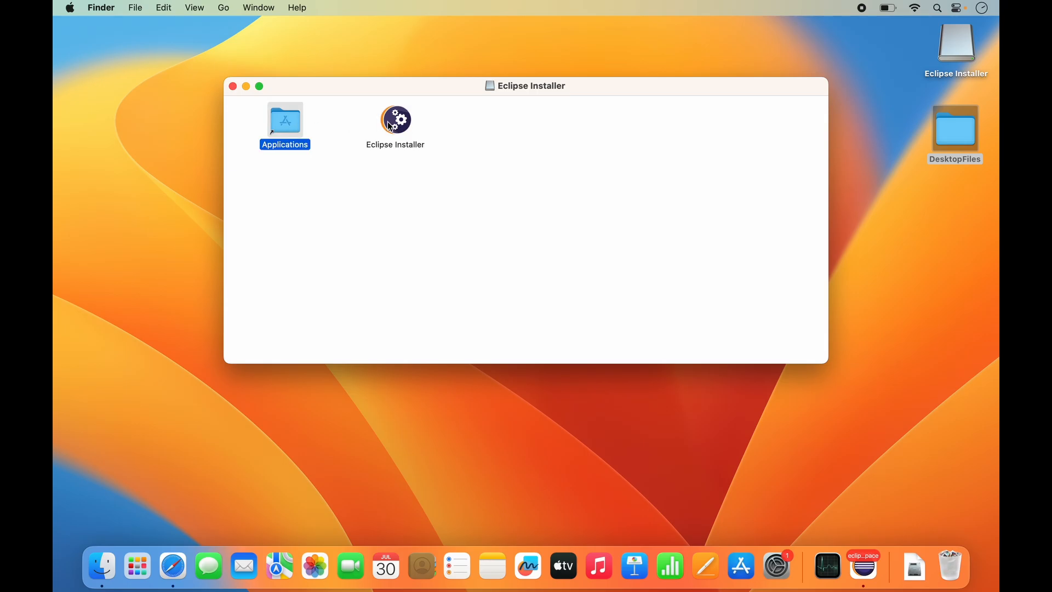
drag(396, 124, 288, 134)
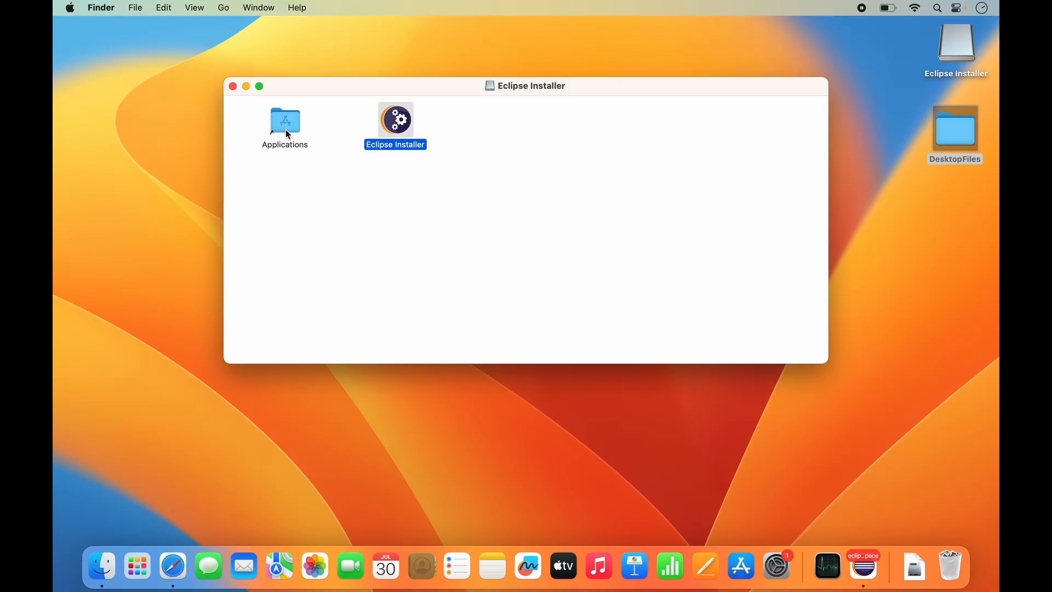
click(321, 198)
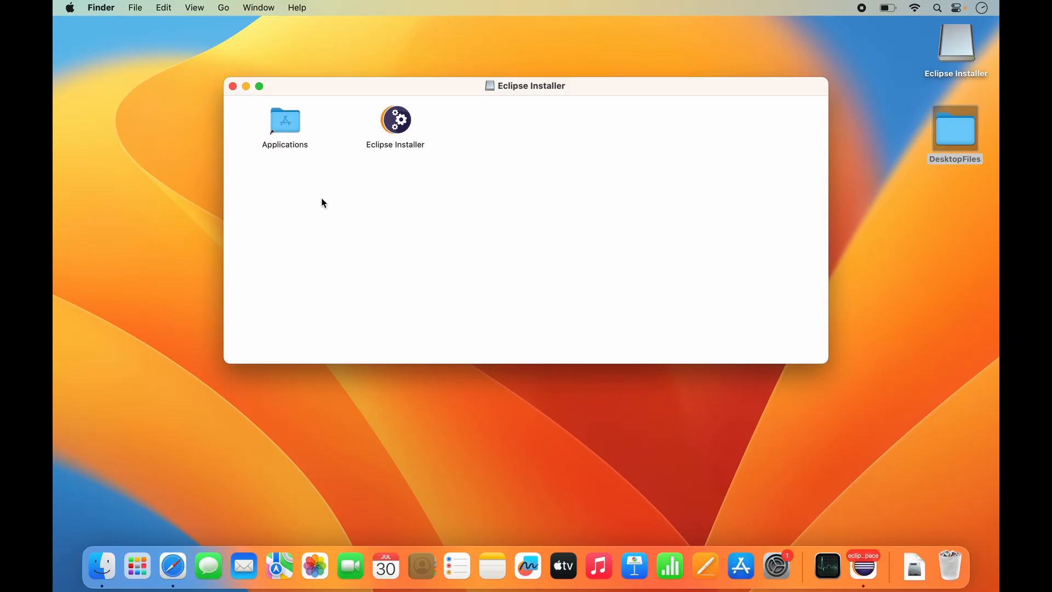
- Return to the disk image window, copy the Eclipse Installer into Applications again replacing the existing item, and minimize the window
click(139, 571)
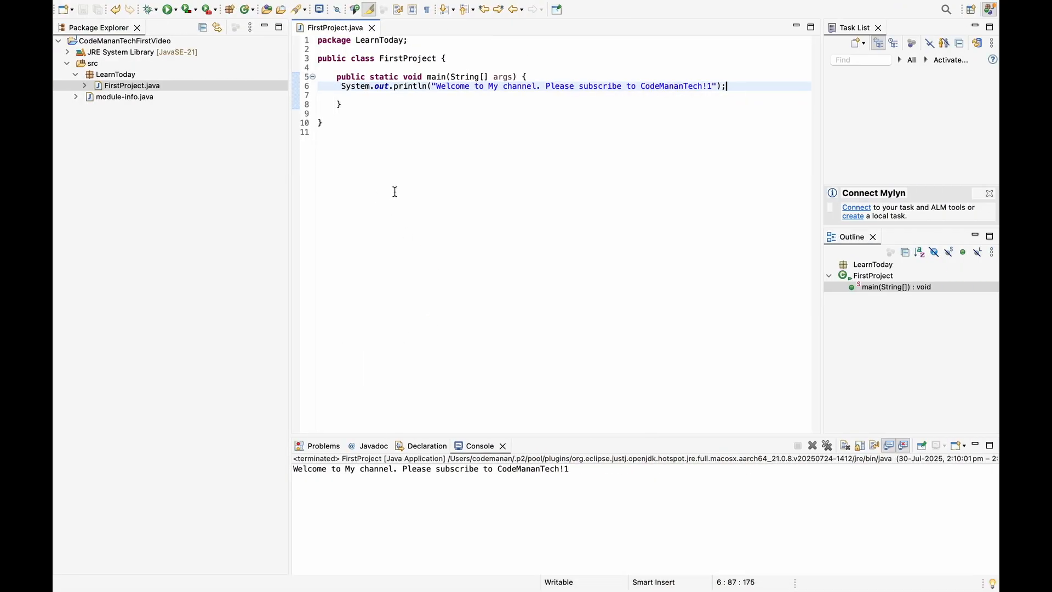
key(ctrl+Up)
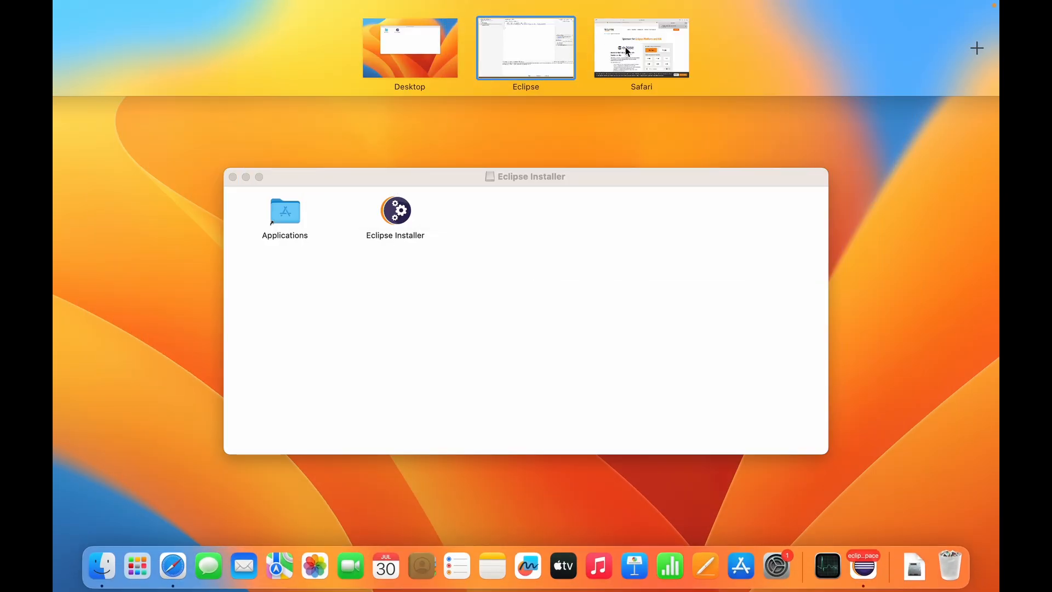
click(437, 231)
click(393, 127)
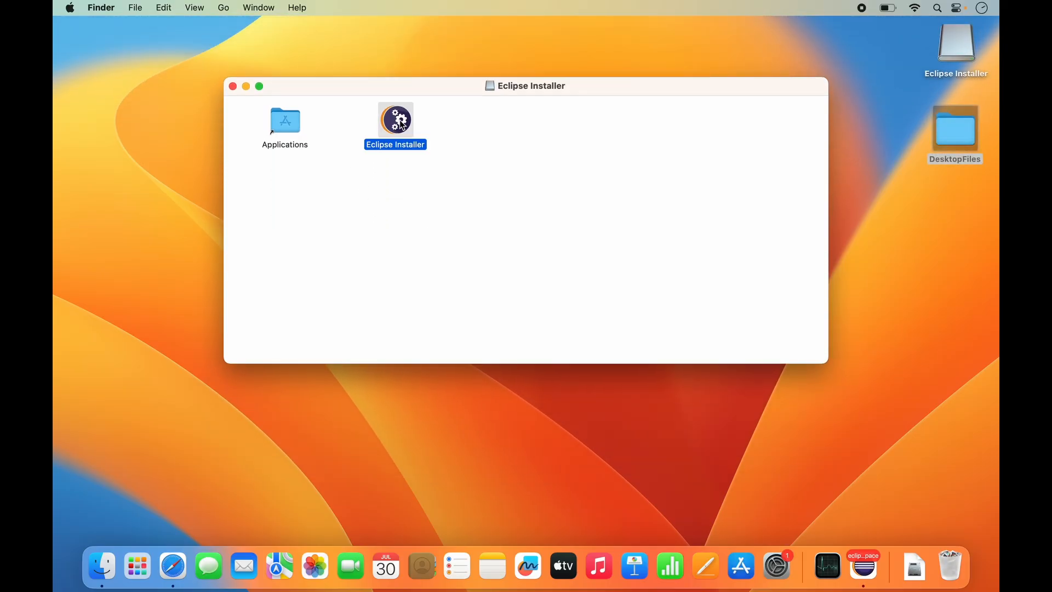
drag(370, 119, 293, 123)
click(293, 123)
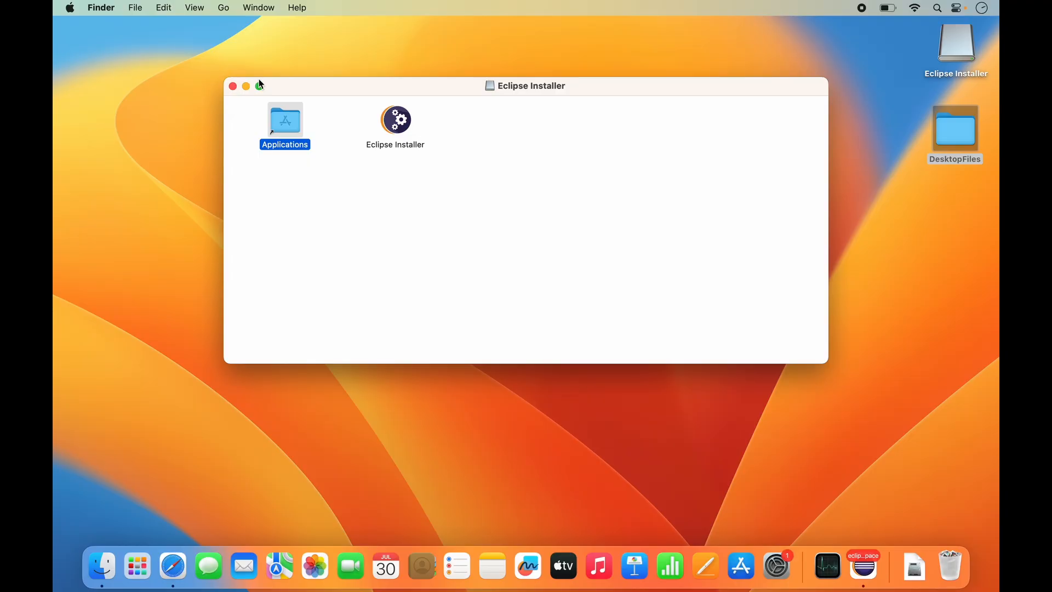
click(247, 87)
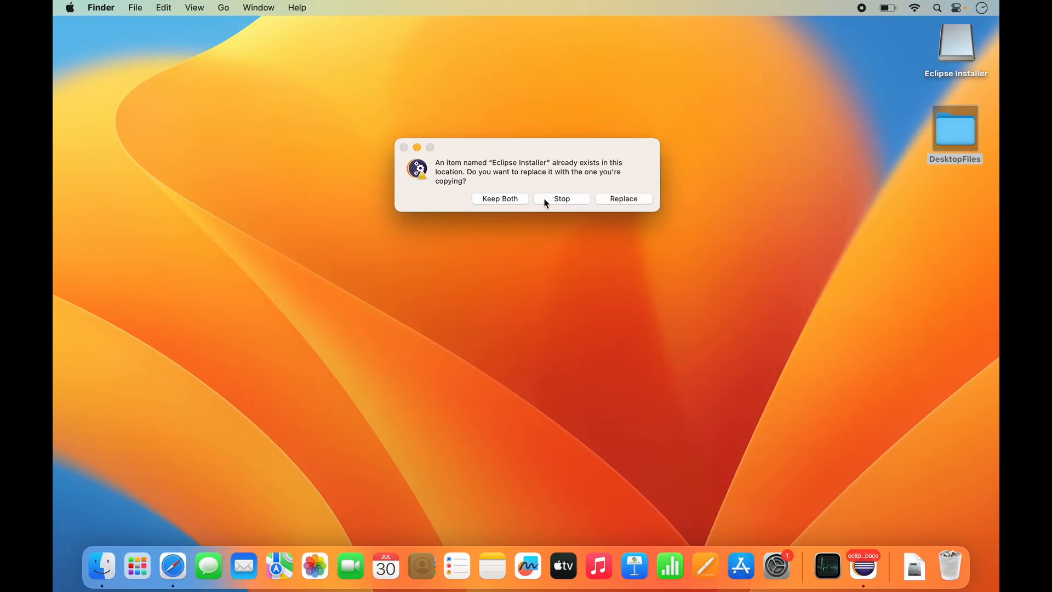
click(628, 200)
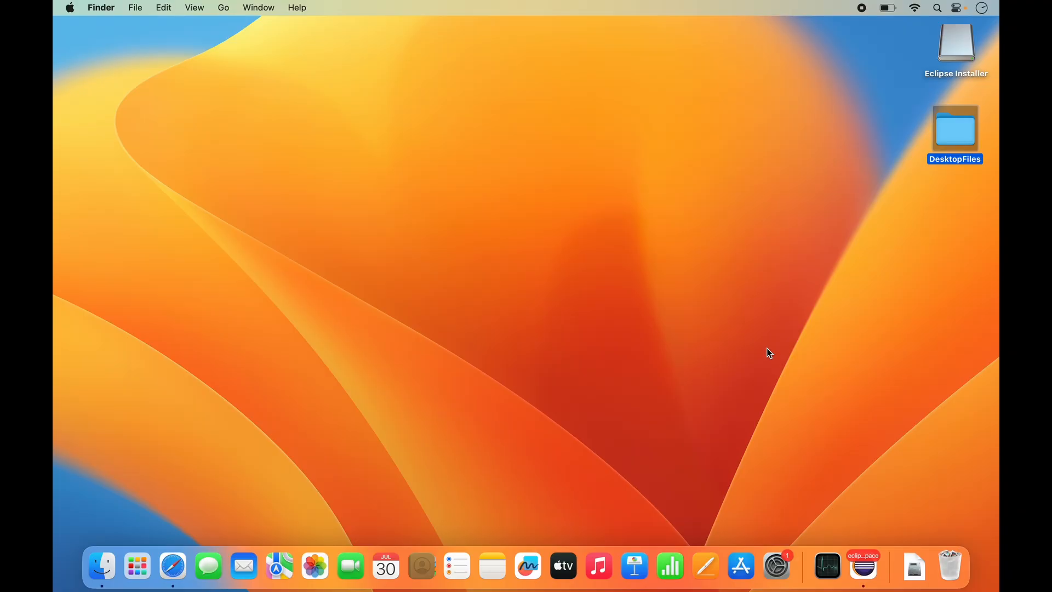
- Eject the Eclipse Installer disk image from the desktop
click(953, 49)
right_click(953, 50)
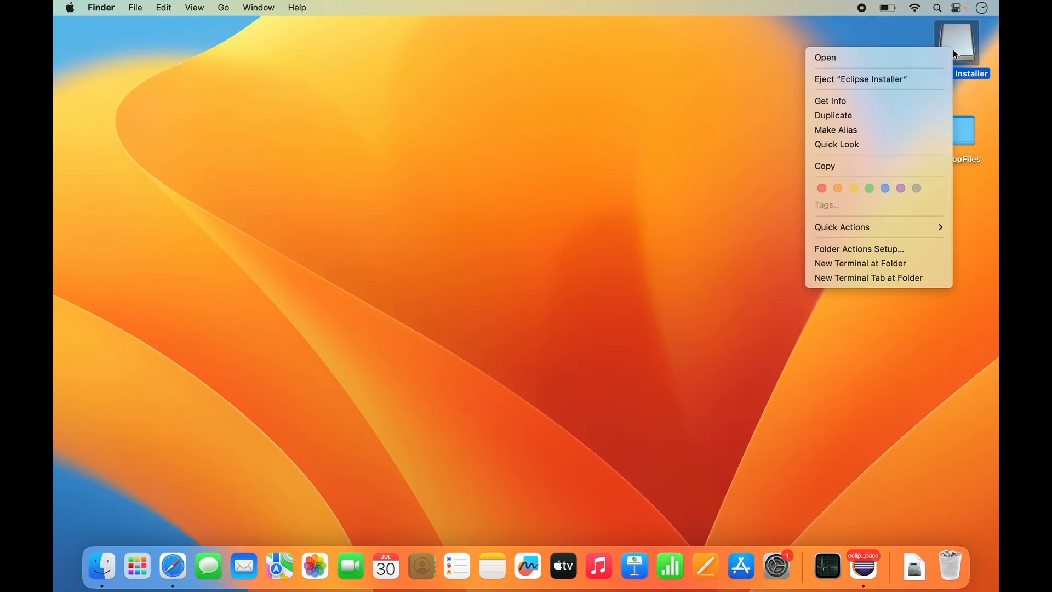
click(882, 80)
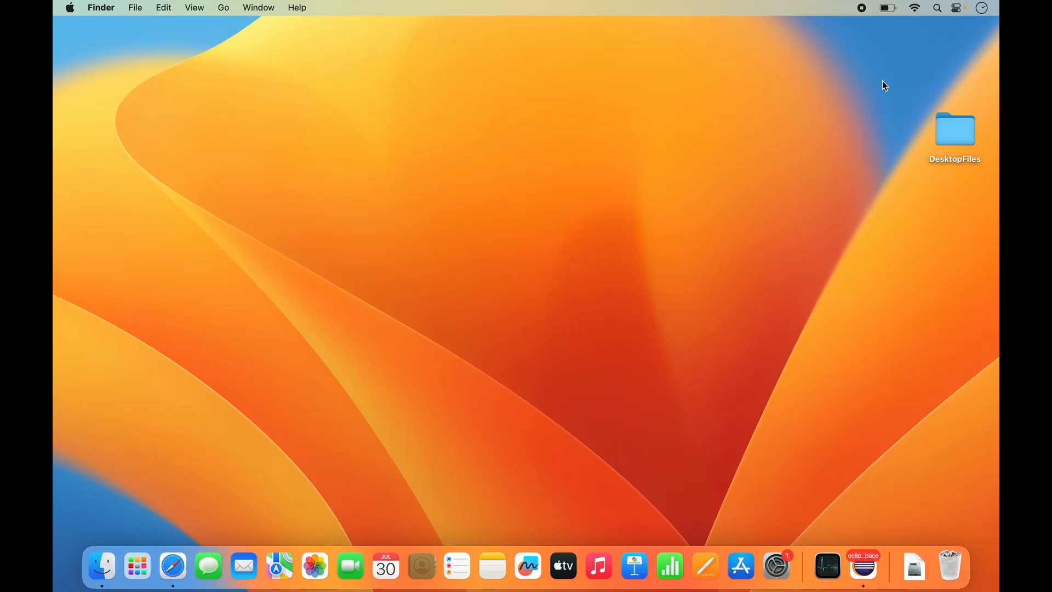